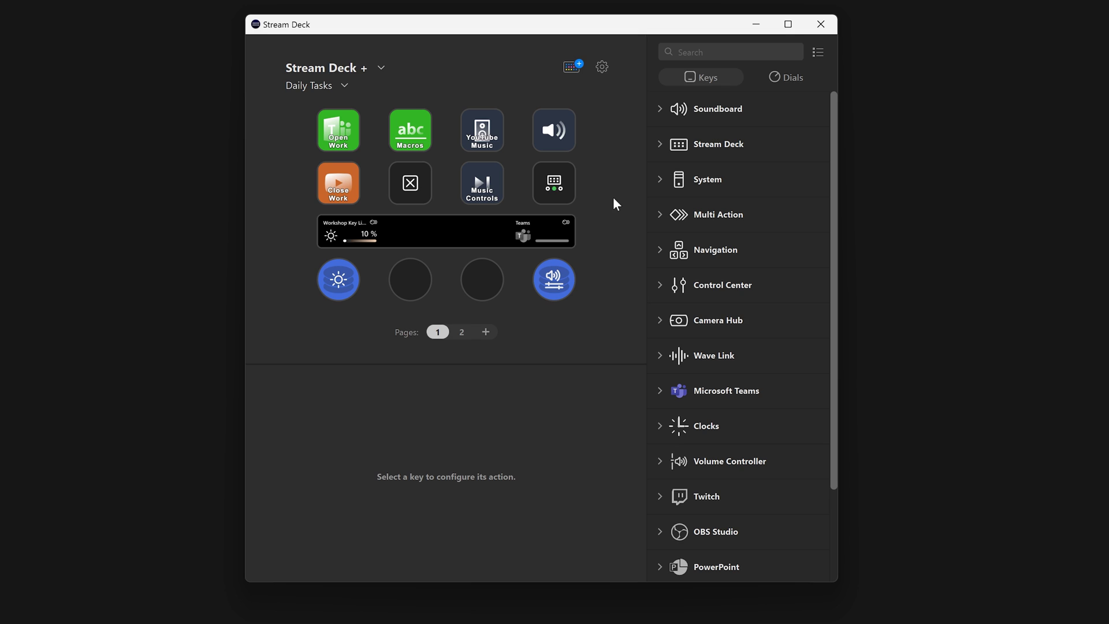
Pair the phone as a Stream Deck Mobile device by QR code and add On/Off to the first key
left_click(380, 67)
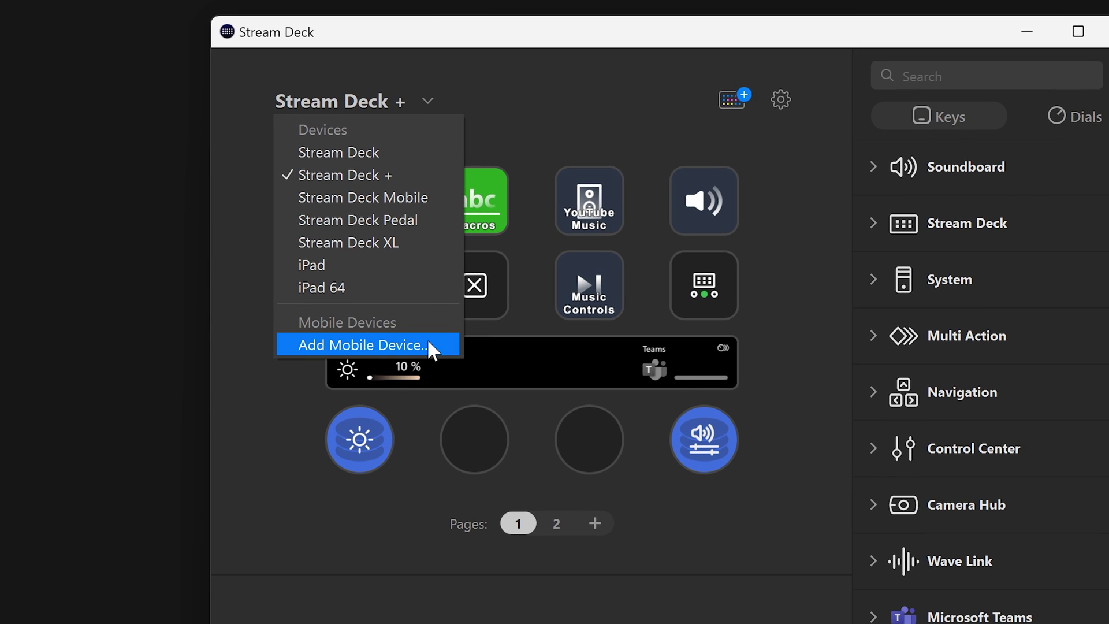
left_click(429, 345)
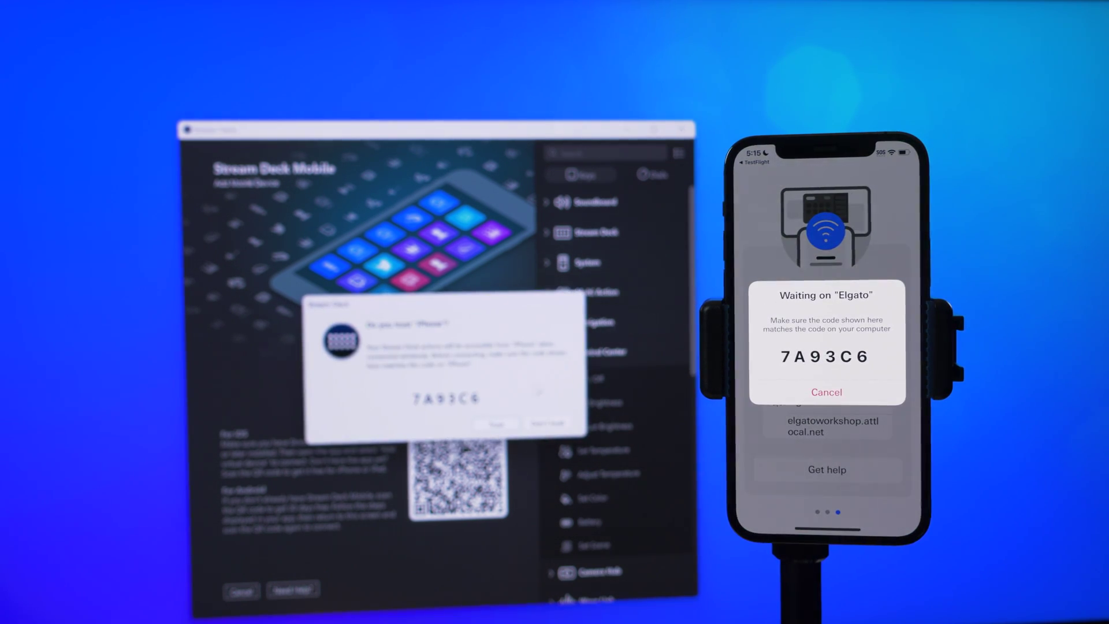
left_click(497, 424)
left_click(488, 392)
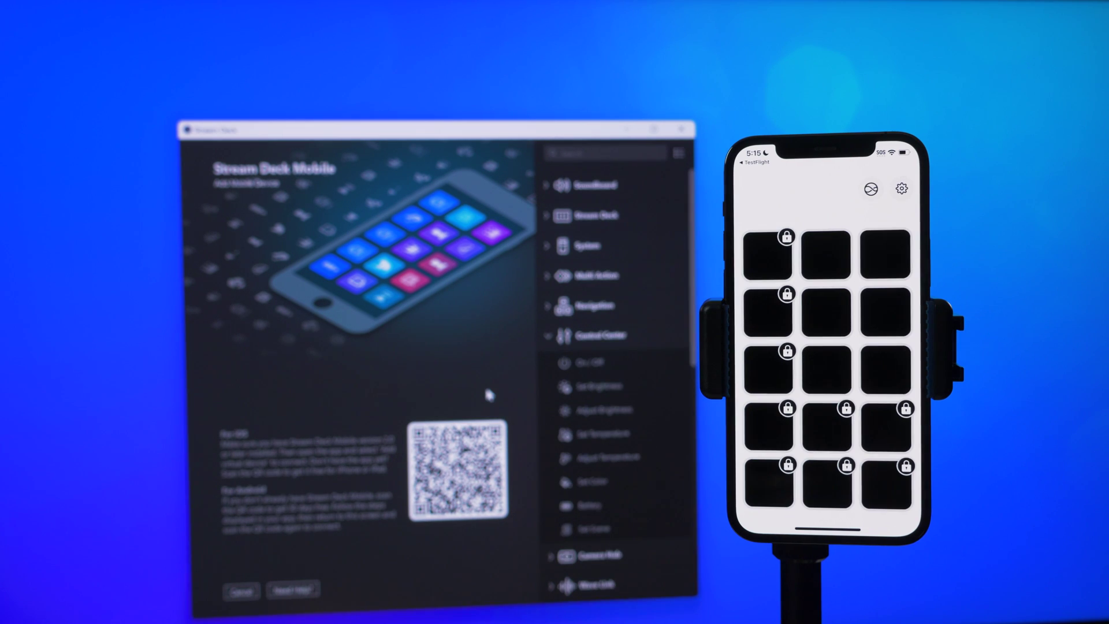
left_click(240, 591)
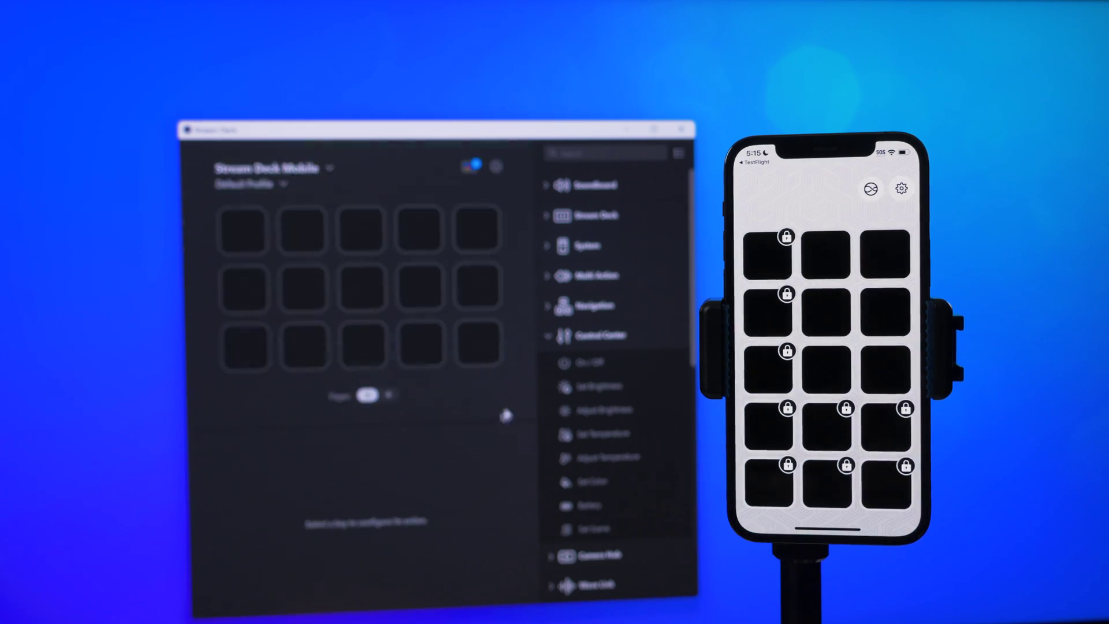
left_click_drag(260, 250, 255, 247)
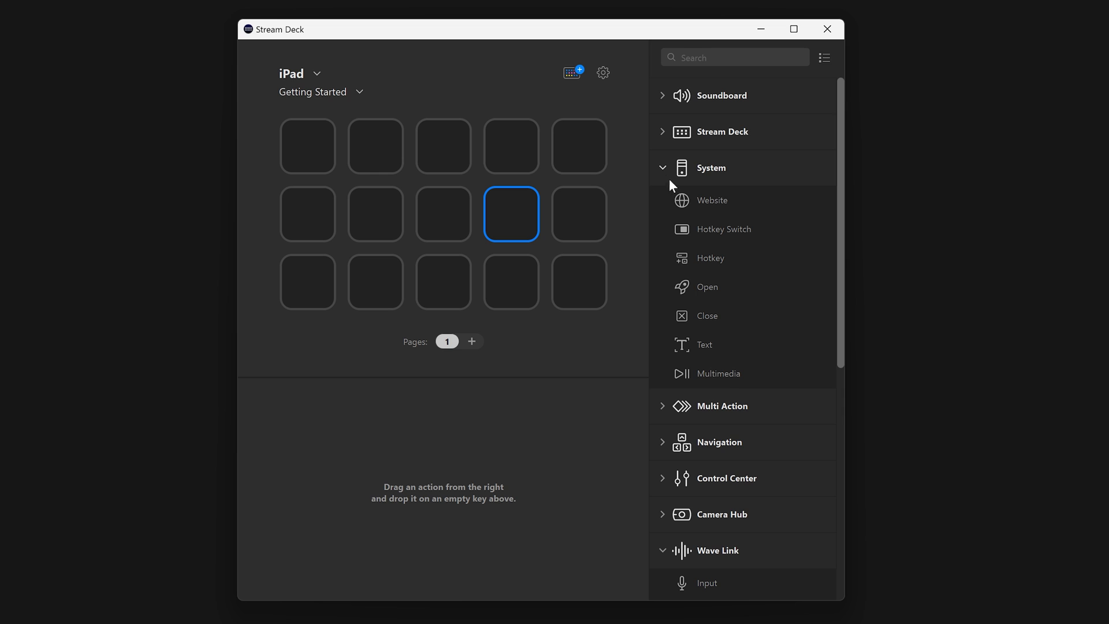
Put a Hotkey action recording a Ctrl shortcut on the first key and Wave Link Select Input on the third
left_click_drag(306, 154, 307, 154)
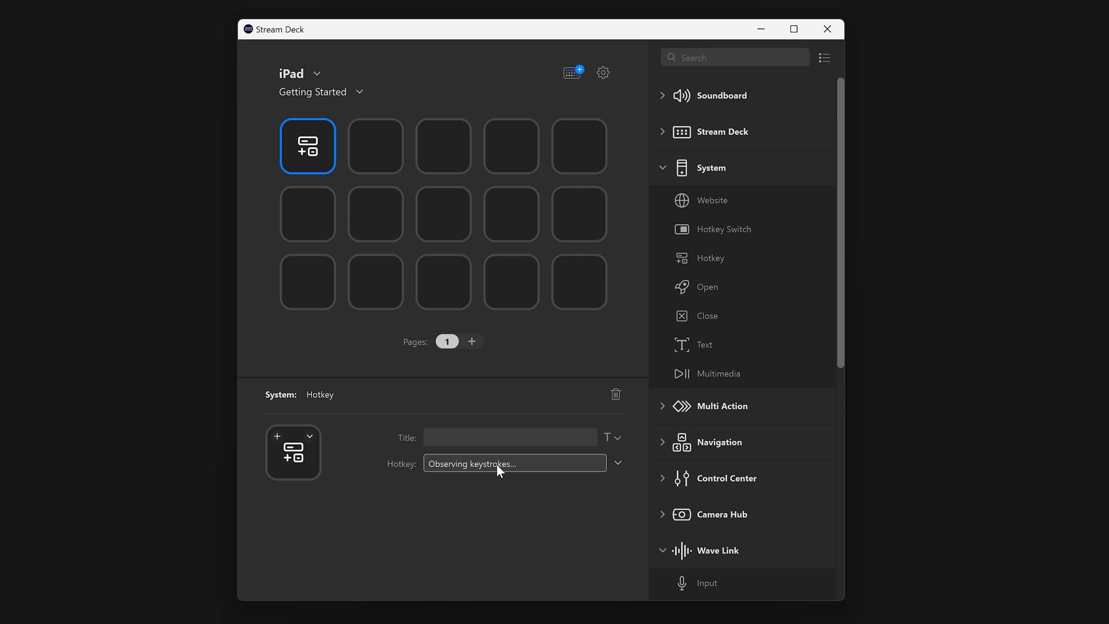
key("ctrl")
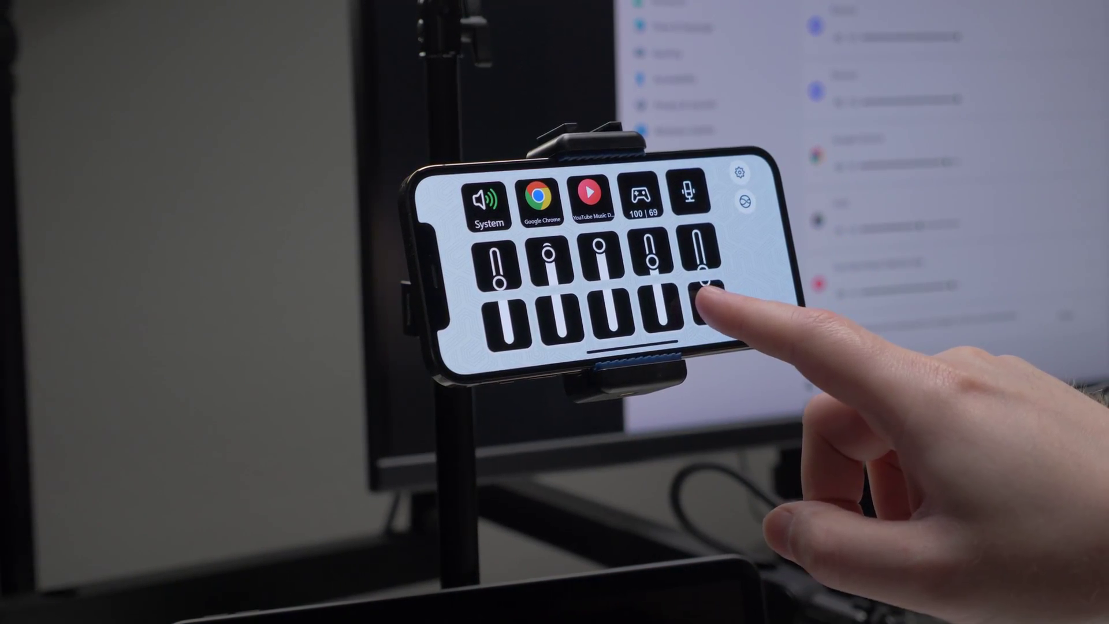
left_click_drag(704, 478, 470, 180)
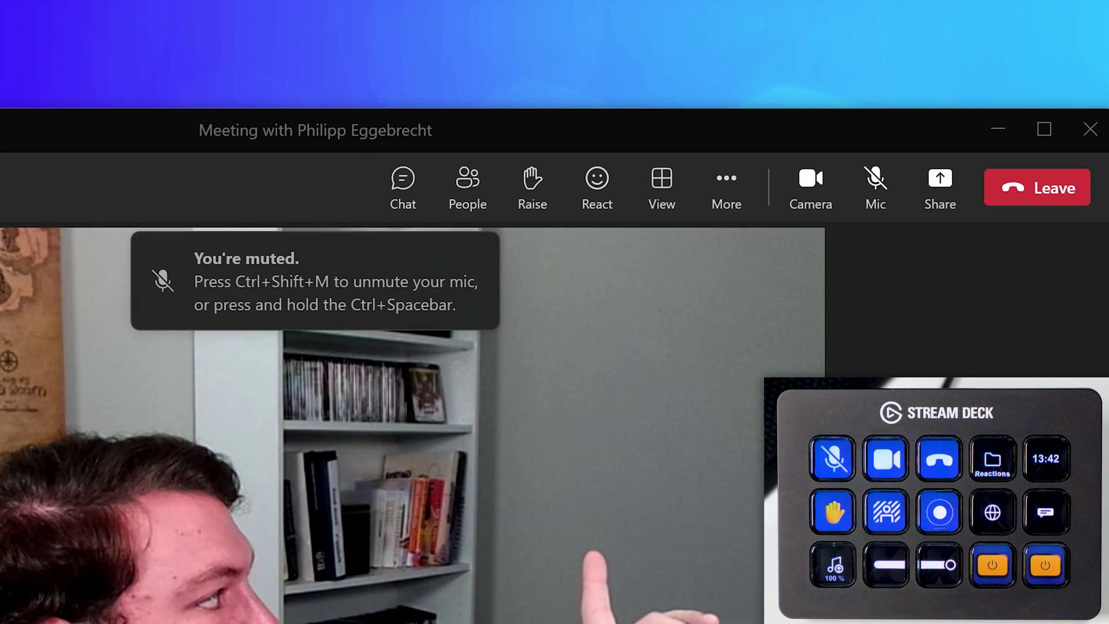
Unmute the meeting mic, then fit the Photoshop world-clocks photo on screen and bring up Image Size
key("ctrl+shift+m")
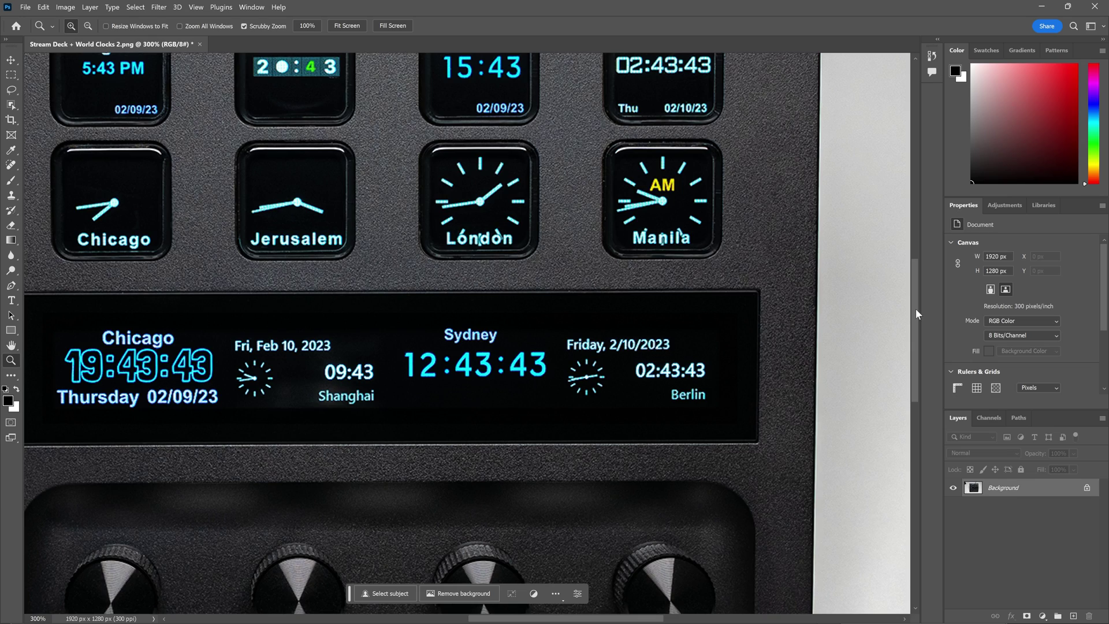
left_click_drag(915, 309, 916, 366)
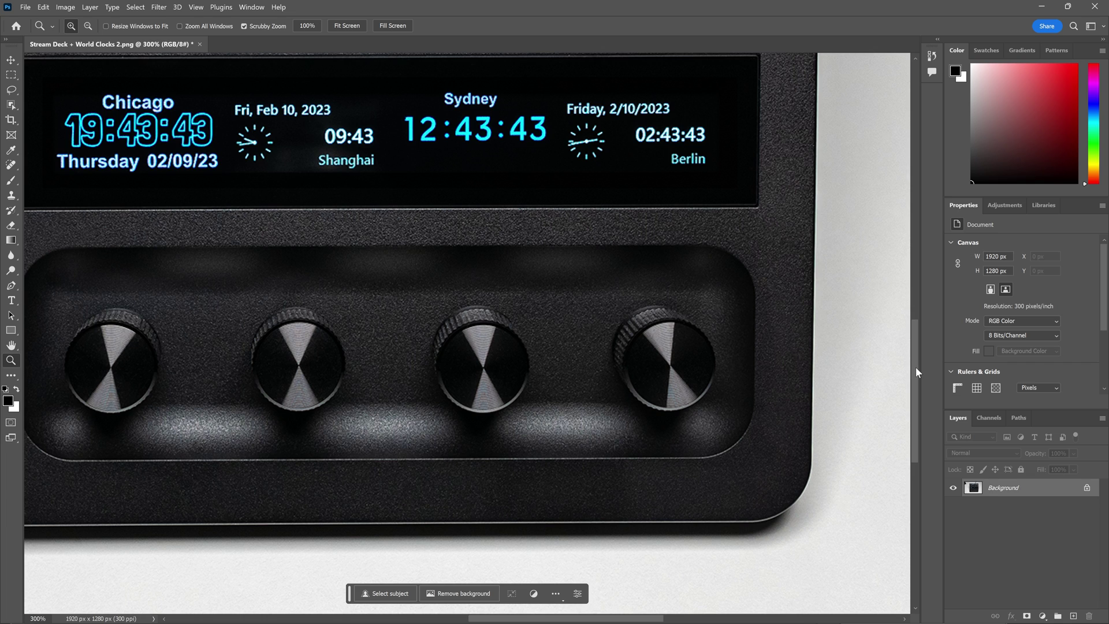
key("ctrl+alt+shift+w")
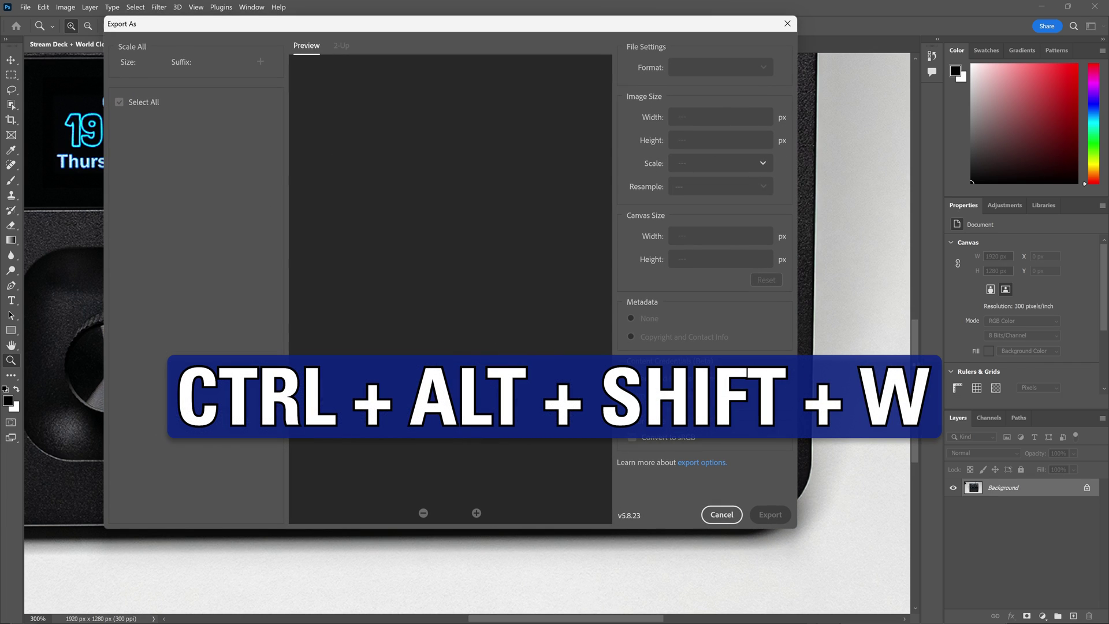
right_click(539, 286)
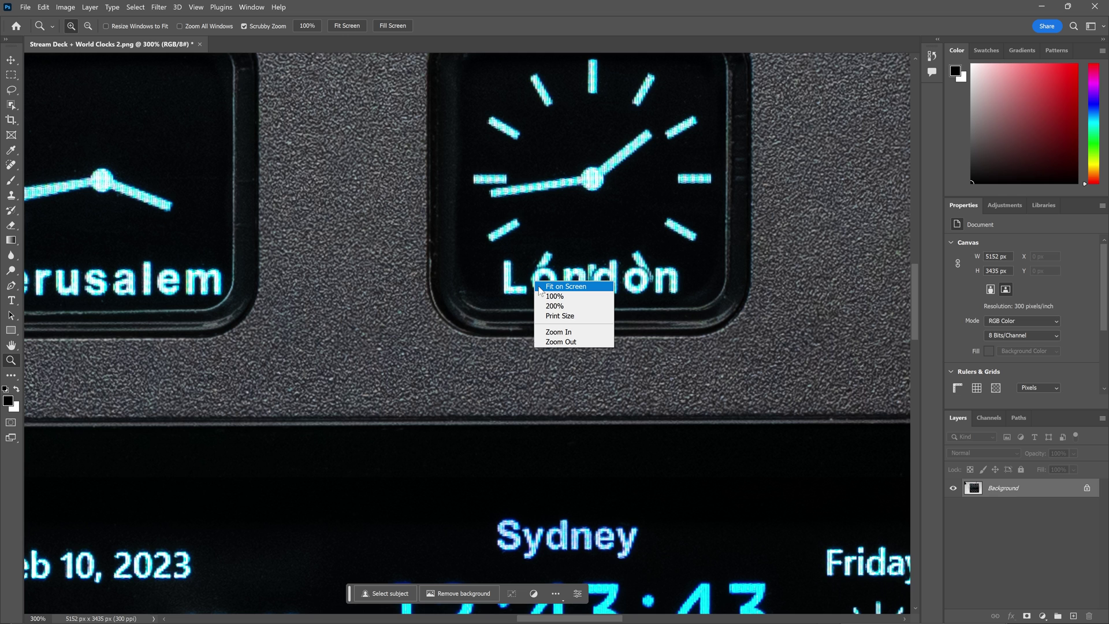
left_click(540, 287)
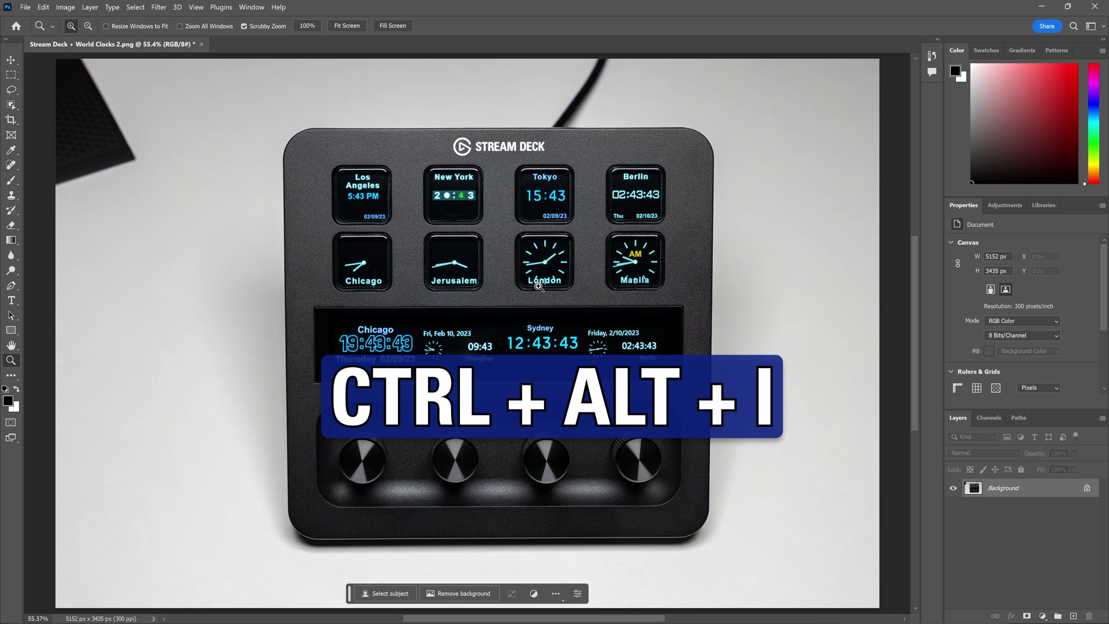
key("ctrl+alt+i")
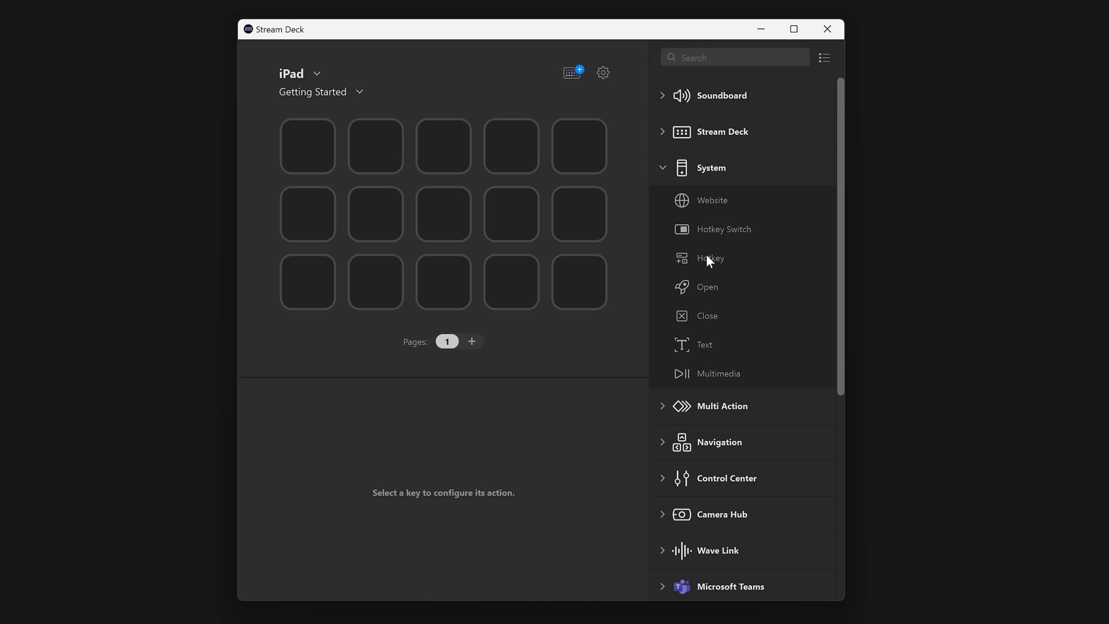
Put a Hotkey action on the top-right key sending Ctrl+Alt+Shift+W
left_click_drag(707, 256, 581, 161)
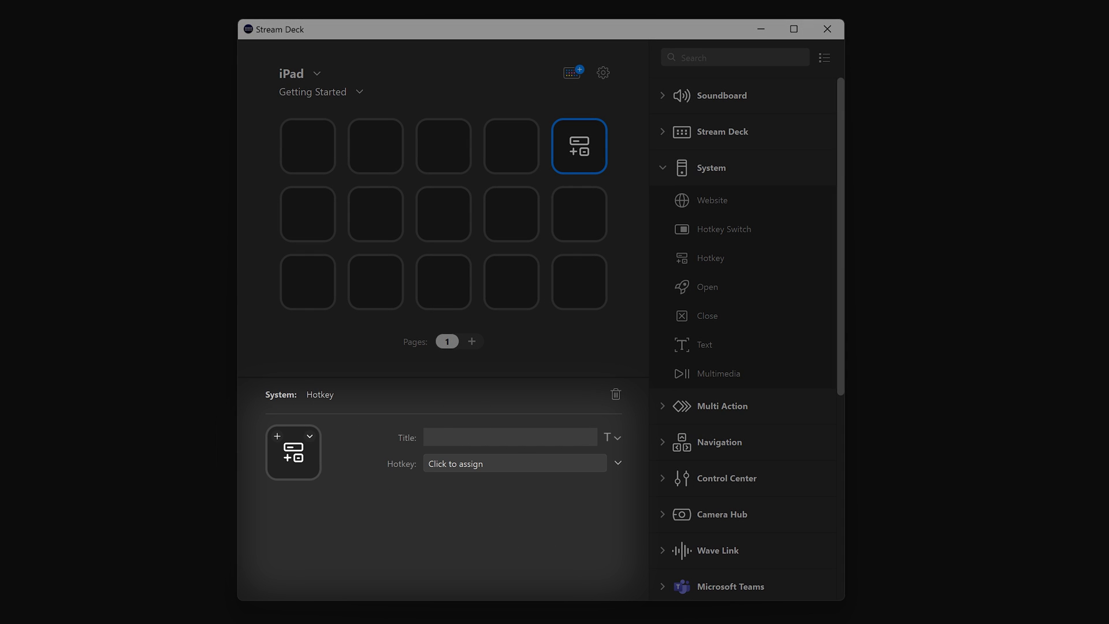
left_click(513, 464)
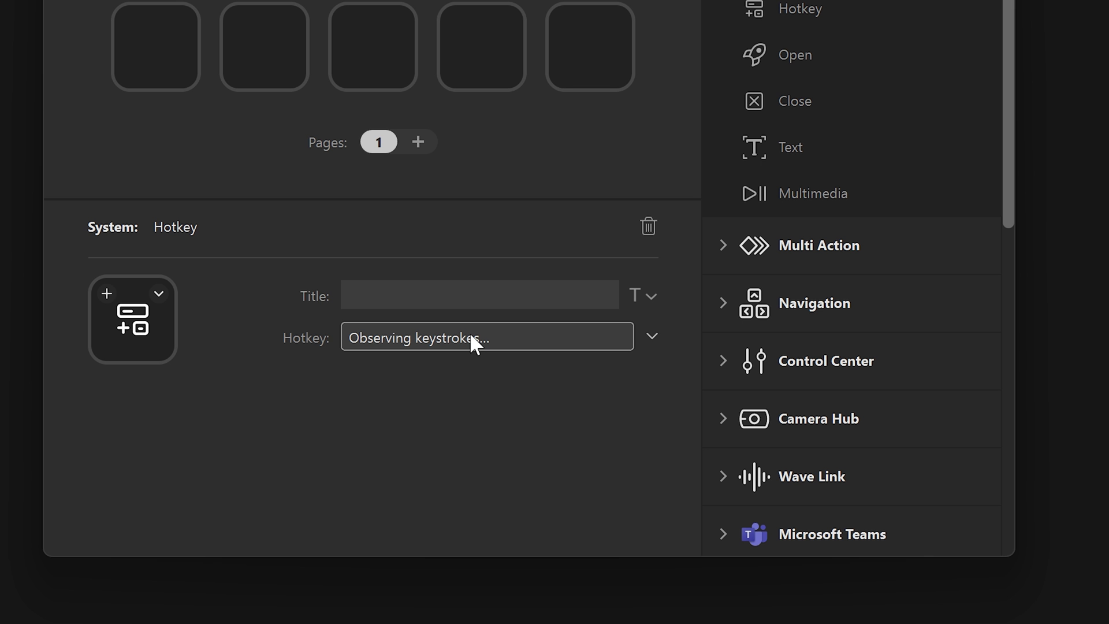
key("ctrl")
key("ctrl+shift")
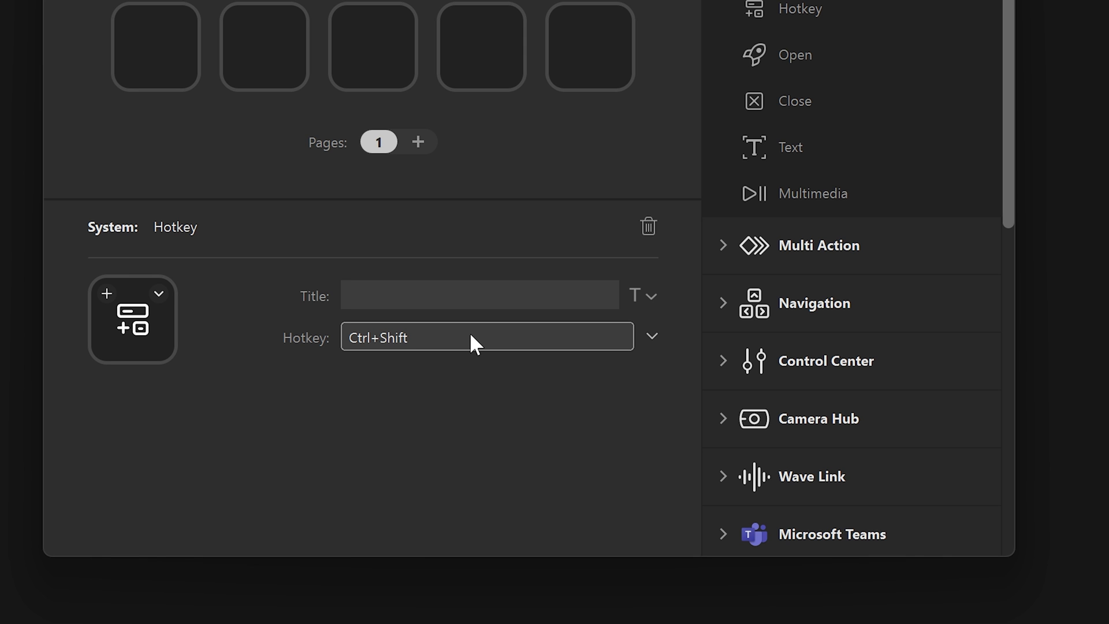
key("ctrl+shift+alt")
key("ctrl+alt+shift+w")
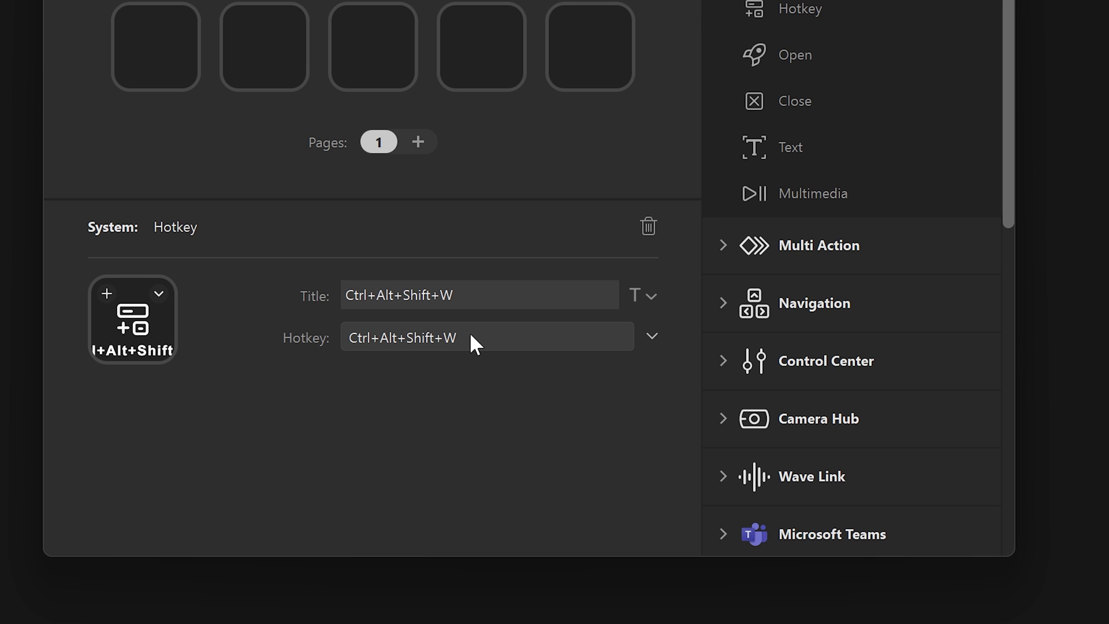
Check the hotkey's key list with Ctrl, Shift and Alt held, keeping Ctrl+Alt+Shift+W
left_click(650, 337)
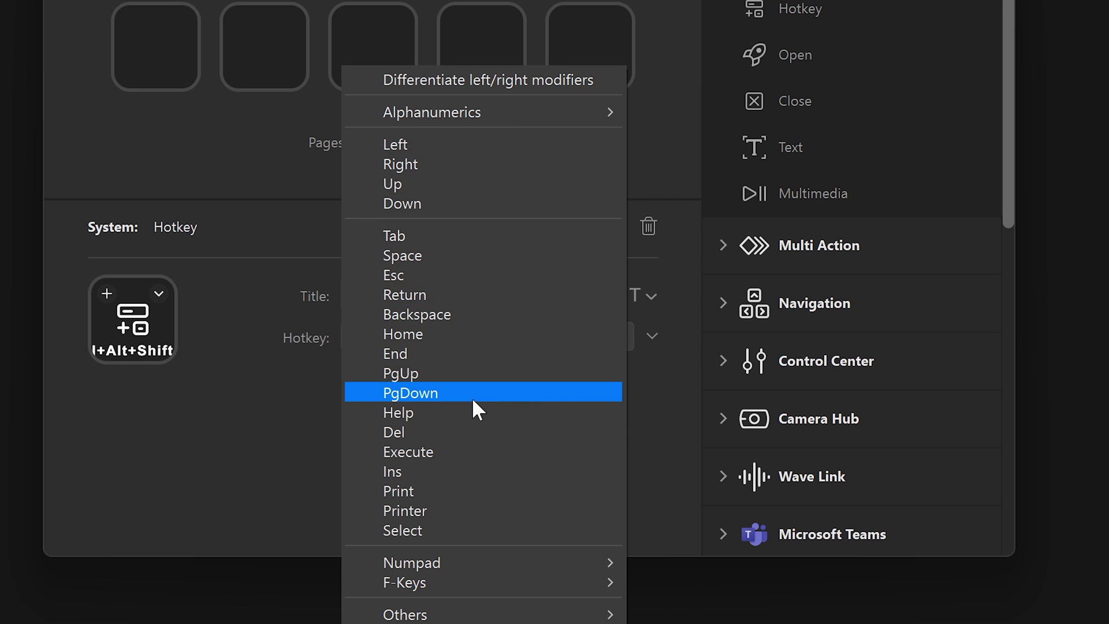
key("ctrl")
key("shift")
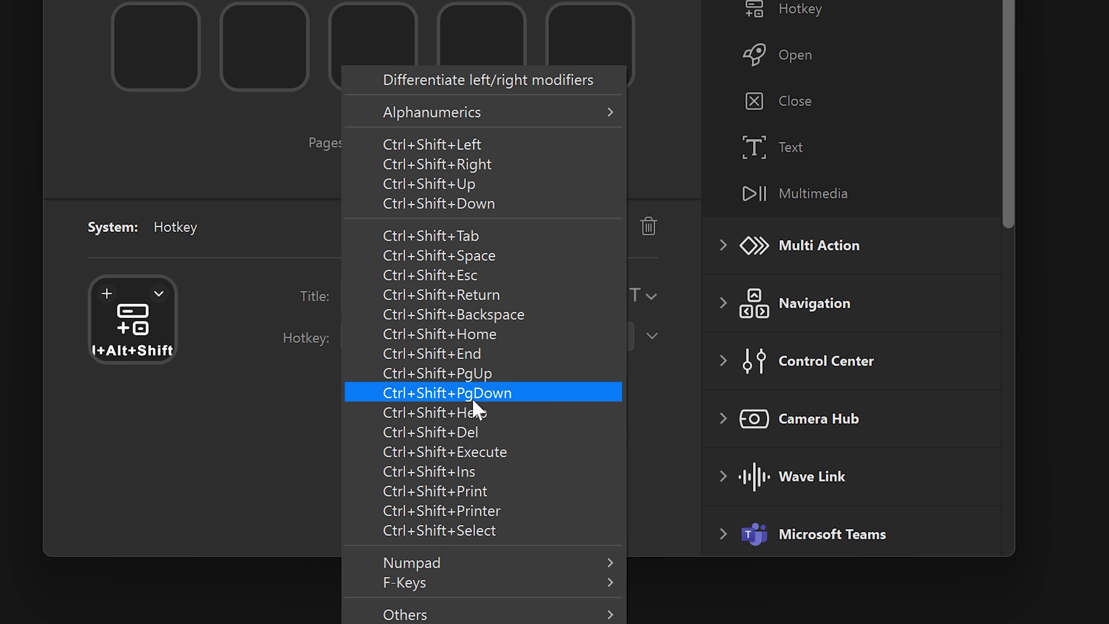
key("alt")
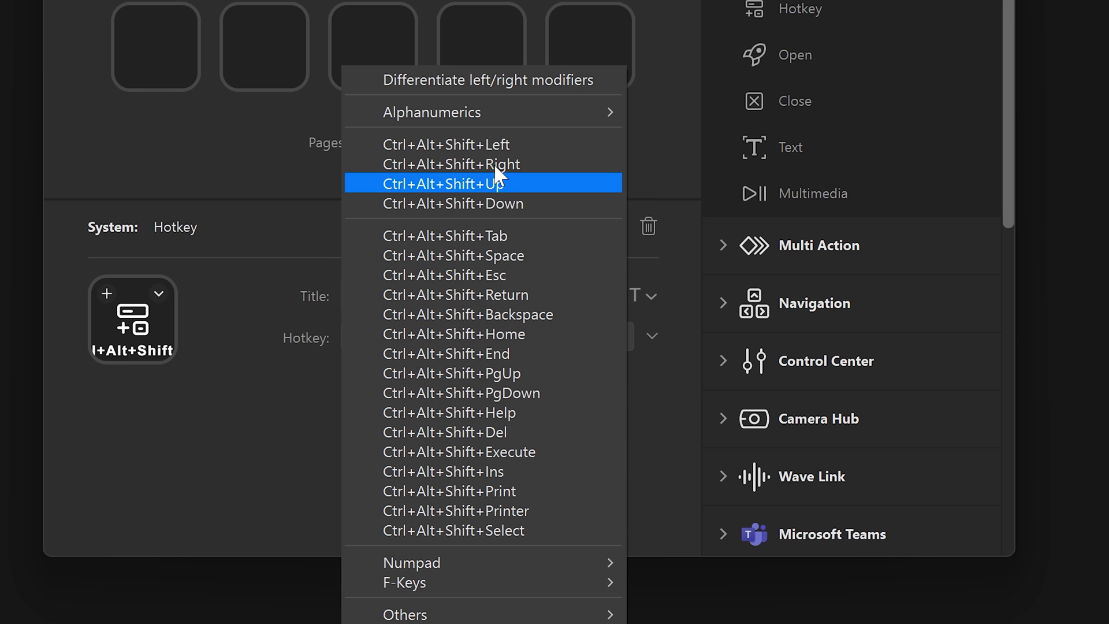
mouse_move(504, 107)
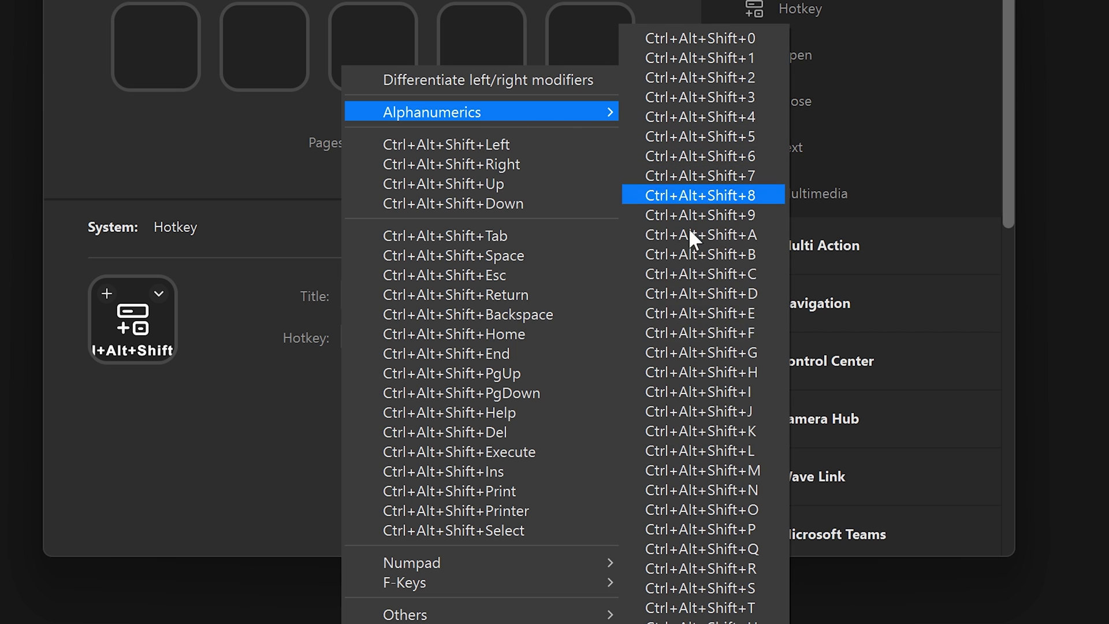
left_click(702, 620)
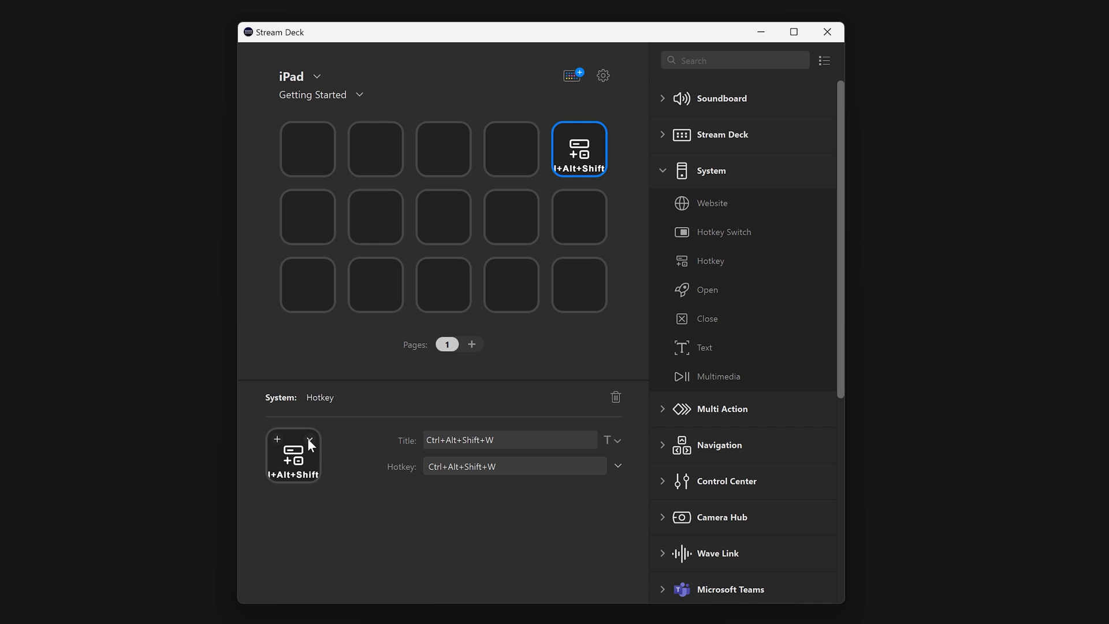
Give the hotkey key a folder-and-pen icon from the Stream Deck Icon Library
left_click(309, 441)
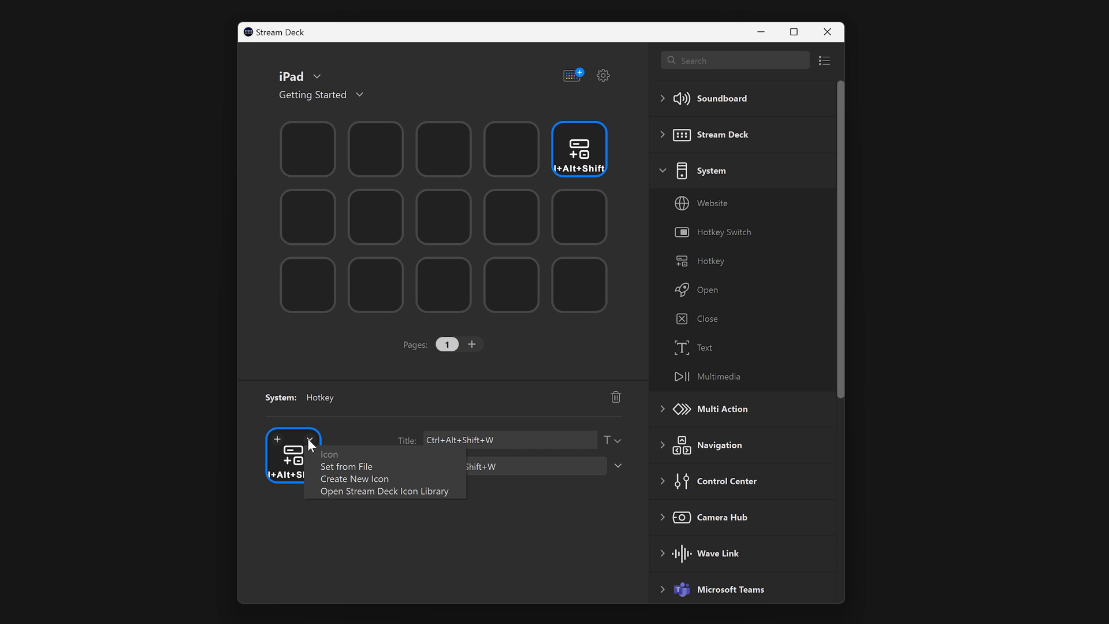
left_click(364, 489)
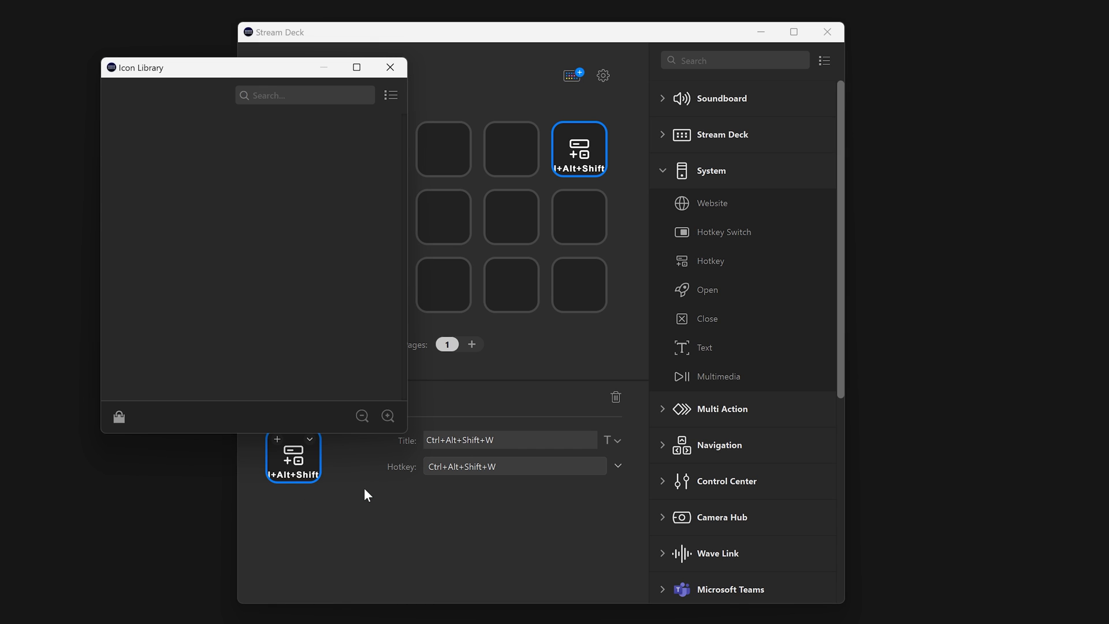
scroll(323, 324, "down", 5)
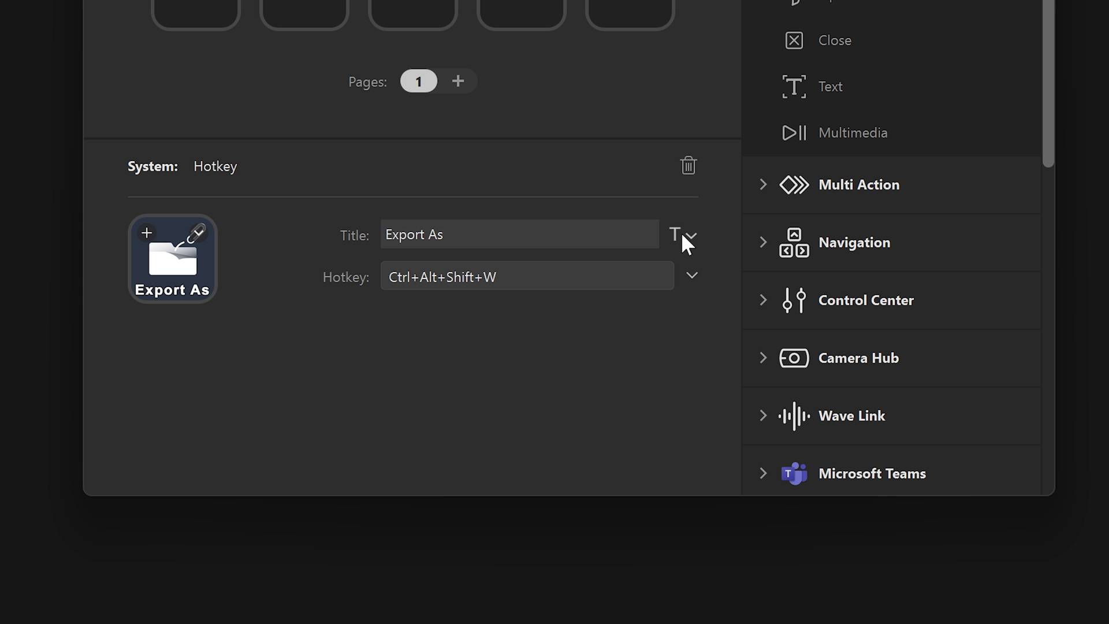
Style the Export As title bottom-aligned, size 9 and underlined, then fit the Photoshop image on screen
left_click(613, 438)
left_click(652, 476)
left_click(673, 476)
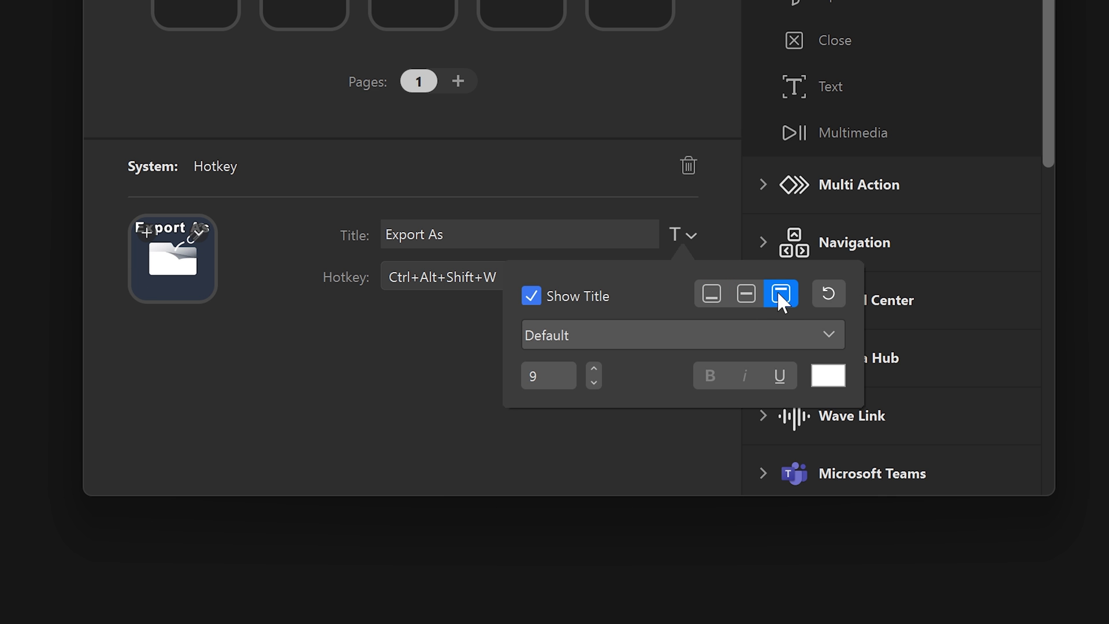
left_click(711, 294)
left_click(593, 371)
left_click(594, 370)
left_click(594, 371)
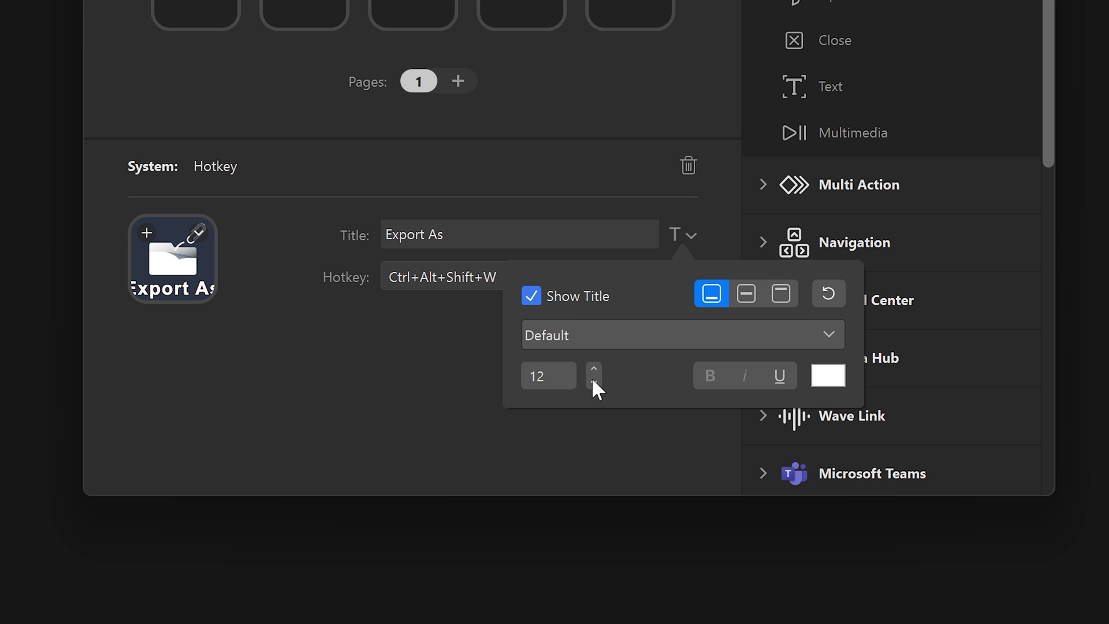
left_click(592, 379)
left_click(592, 378)
left_click(592, 379)
left_click(593, 379)
left_click(594, 368)
left_click(780, 375)
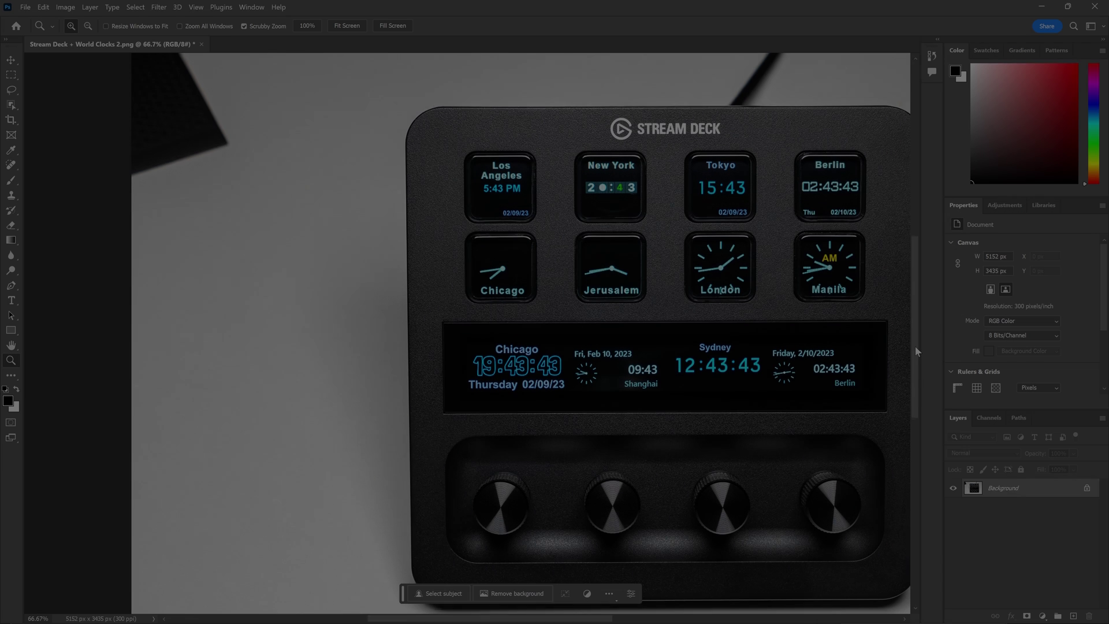
left_click_drag(915, 346, 916, 329)
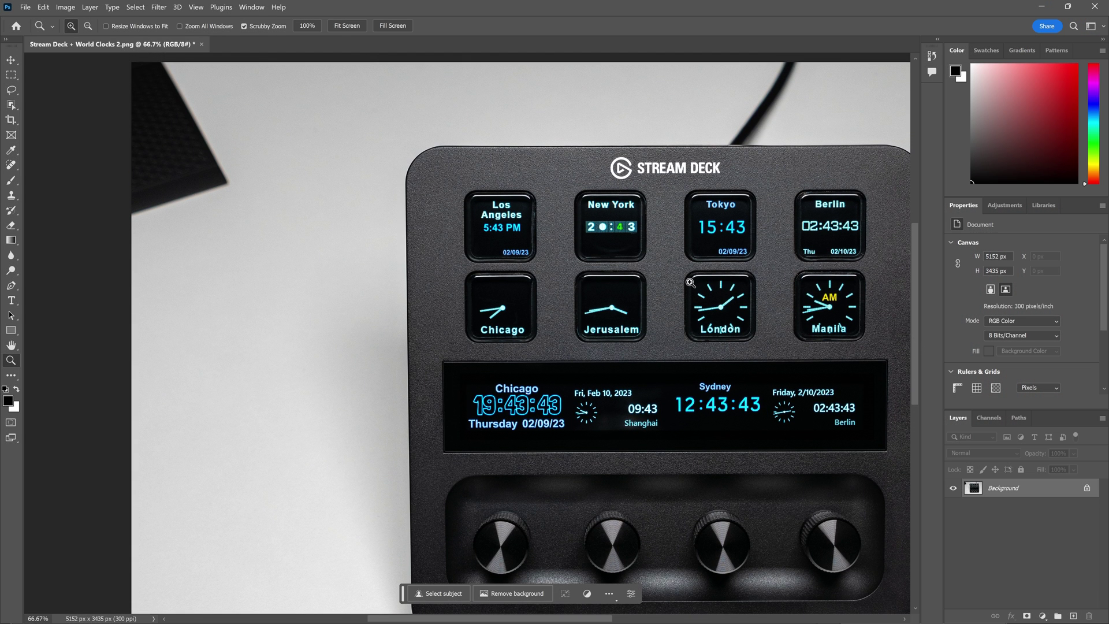
left_click(716, 288)
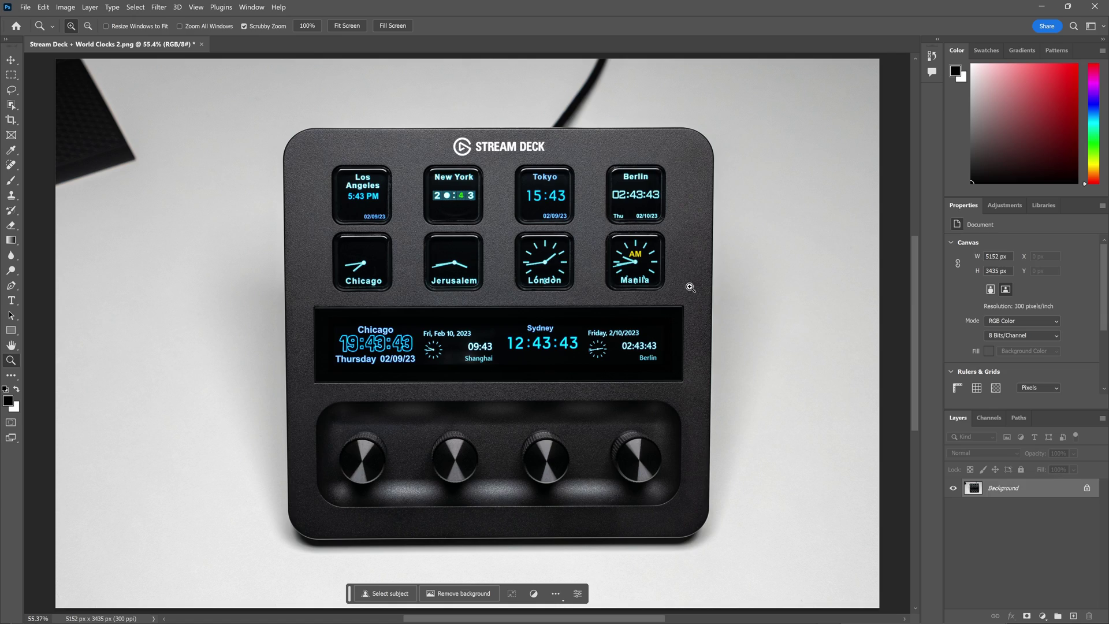
Load elgato.com in the browser and assign a Website action to the iPad's first key
key("ctrl+alt+i")
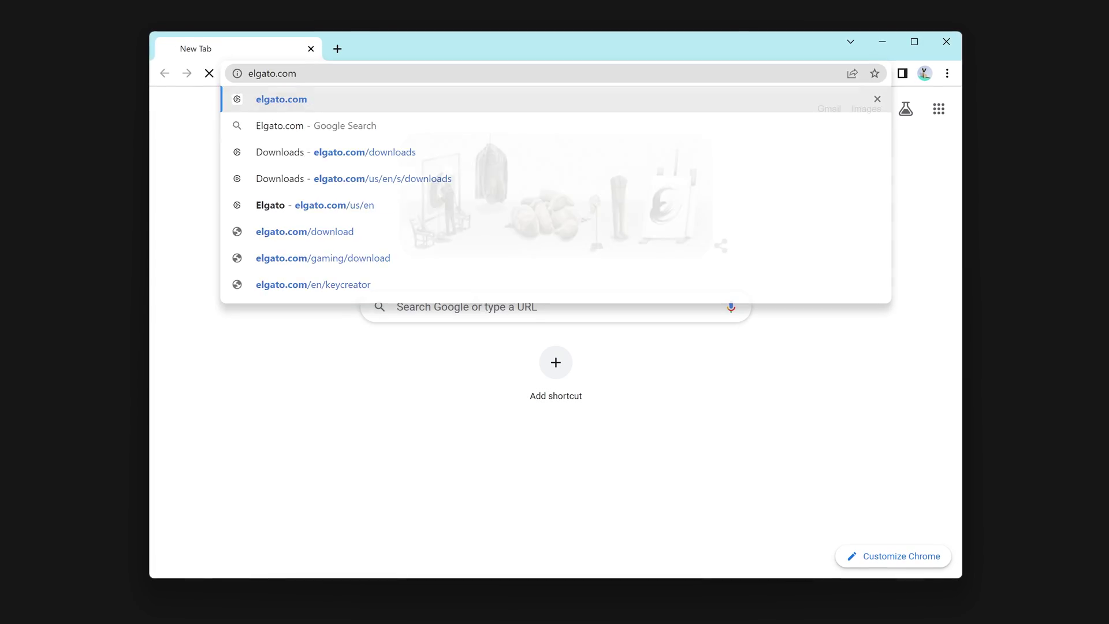
key("Return")
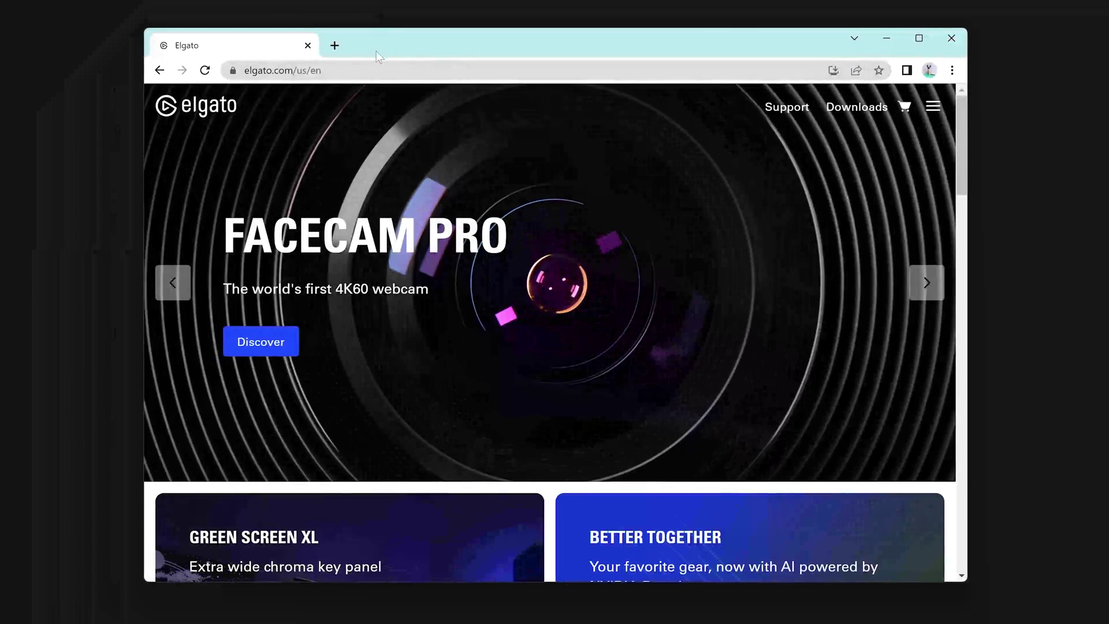
left_click(336, 47)
type("Elgato.")
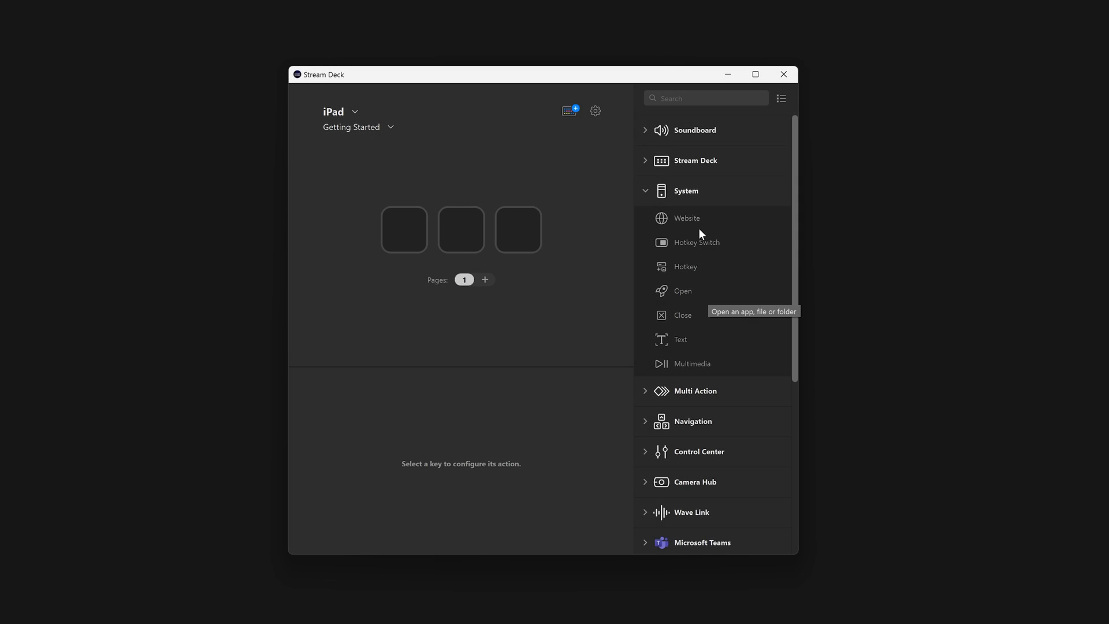
left_click_drag(698, 225, 402, 231)
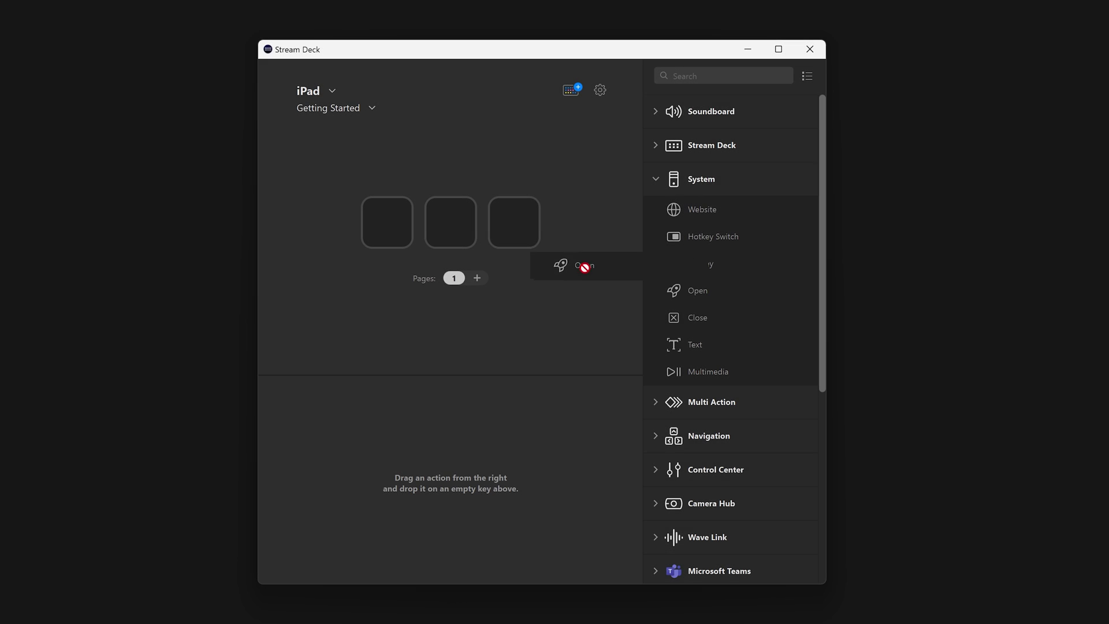
Make the third key launch Elgato Wave Link and the first key launch YouTube Music Desktop App
left_click_drag(560, 262, 517, 226)
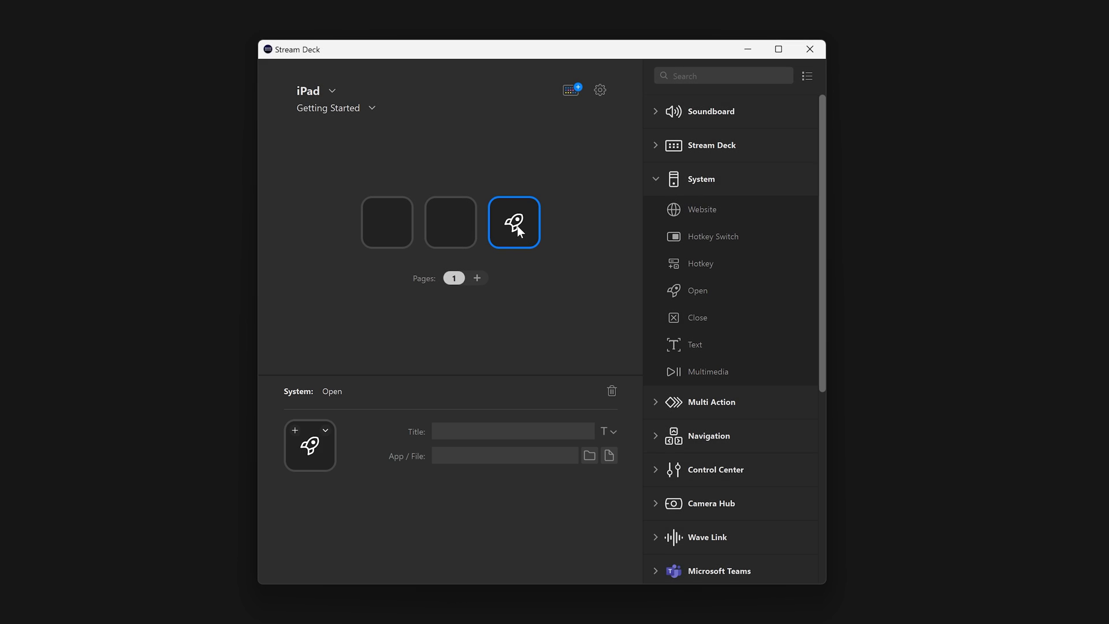
left_click(609, 463)
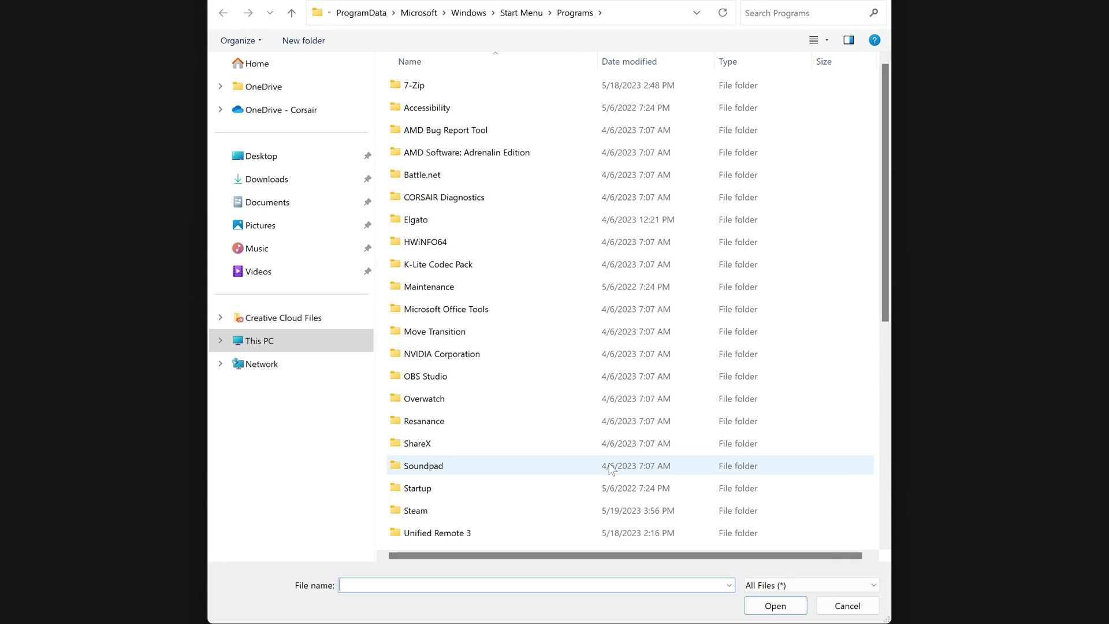
left_click(307, 155)
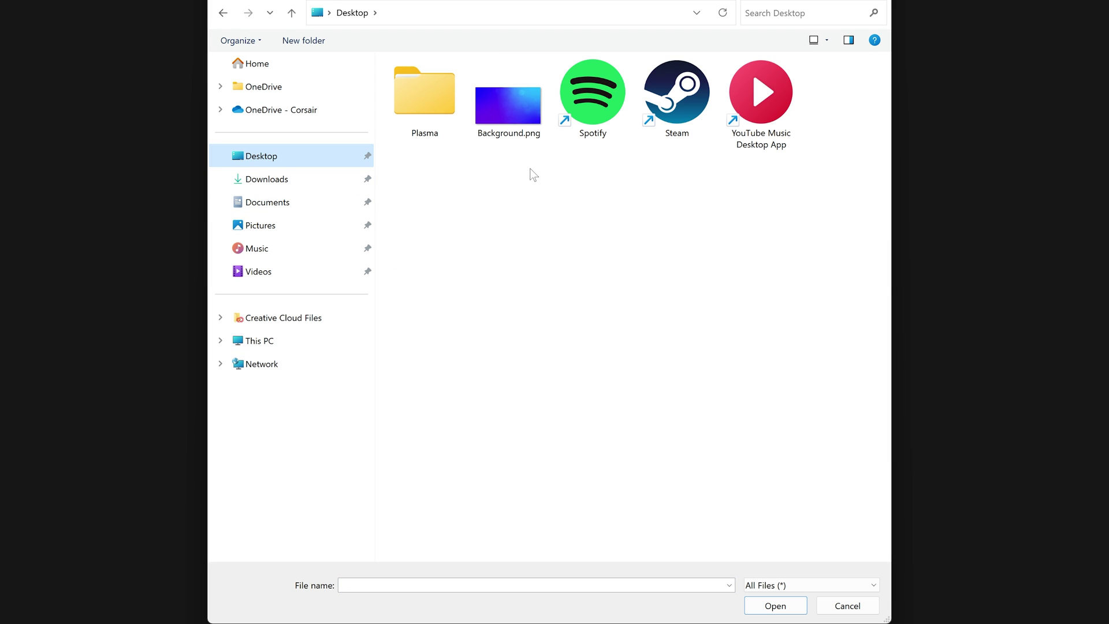
left_click(733, 132)
left_click(775, 606)
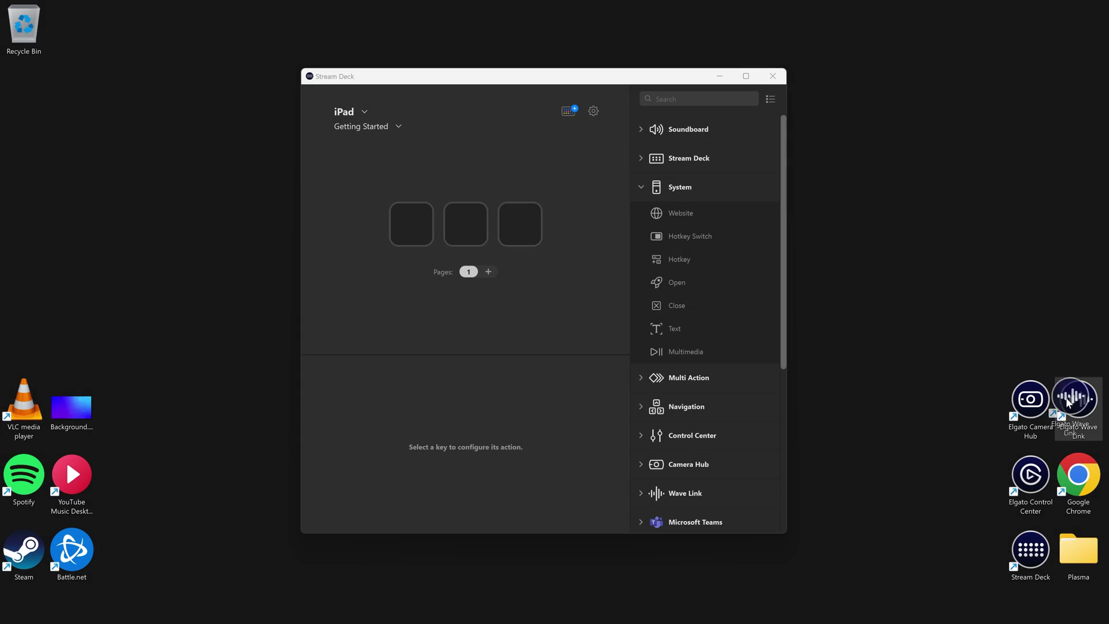
left_click_drag(1067, 402, 519, 224)
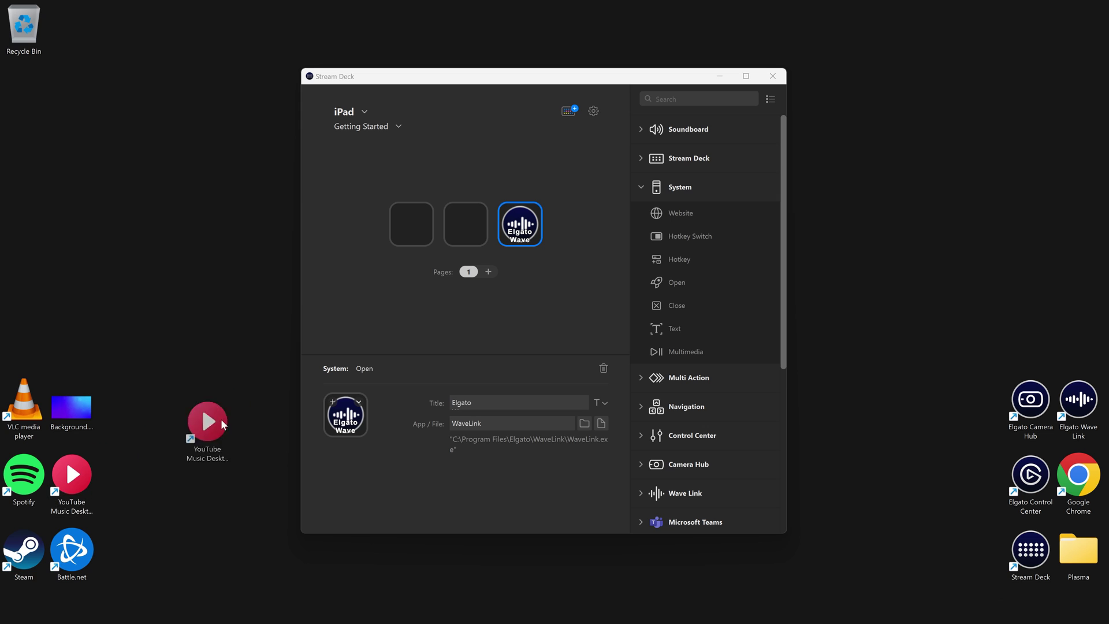
left_click_drag(72, 473, 398, 225)
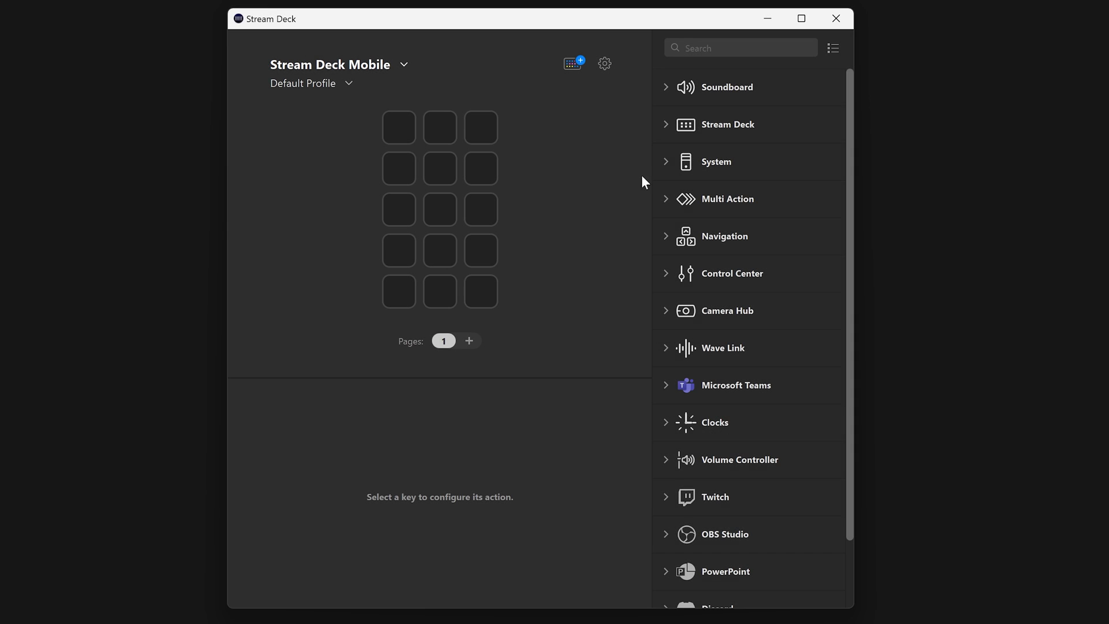
Add a System Text key in row 3's middle with the plugin-spotlight playlist message and link
left_click(660, 162)
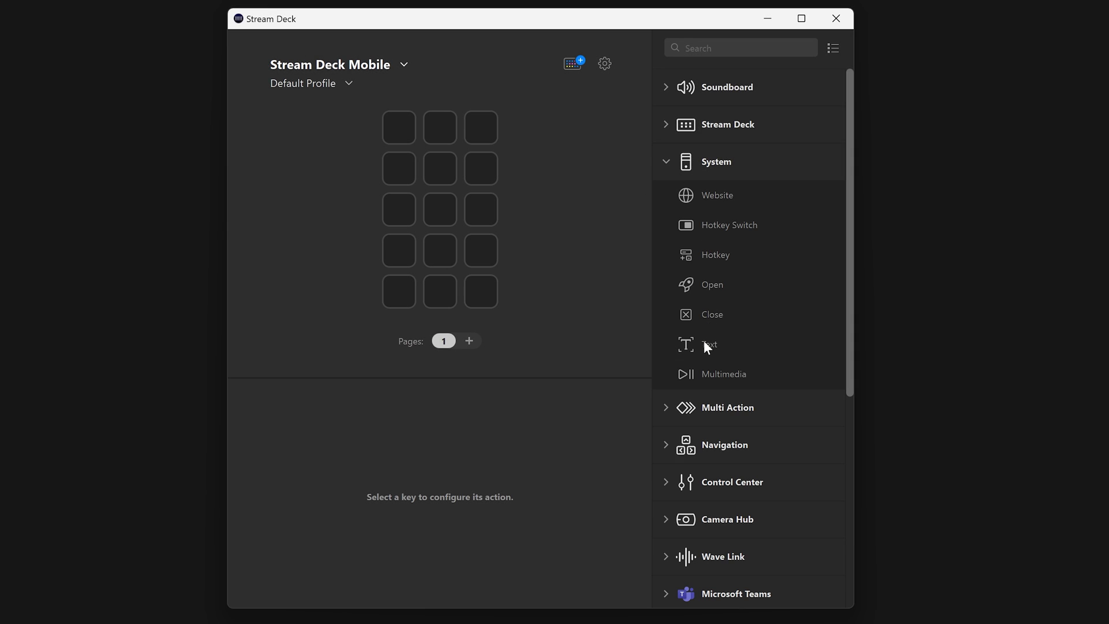
left_click_drag(704, 341, 444, 217)
left_click(427, 468)
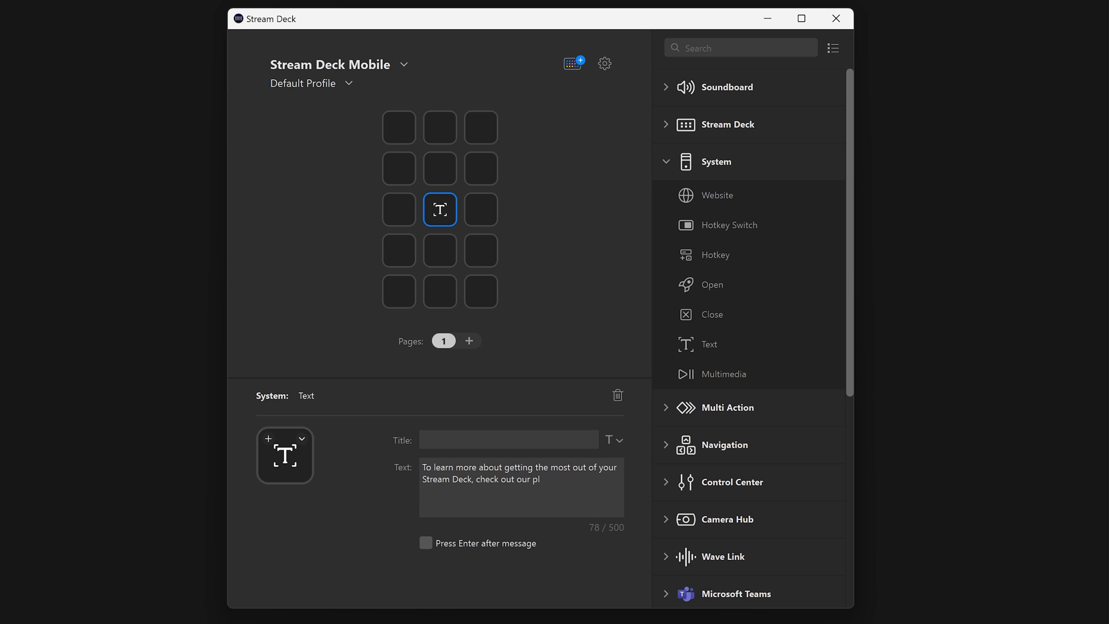
type("t: https://www.youtube.com/watch?v=huJ-sywtL40&list=PLMx2BQR4-6szPwMd9xnZz92hwvW7QMsrW&pp=iAQB")
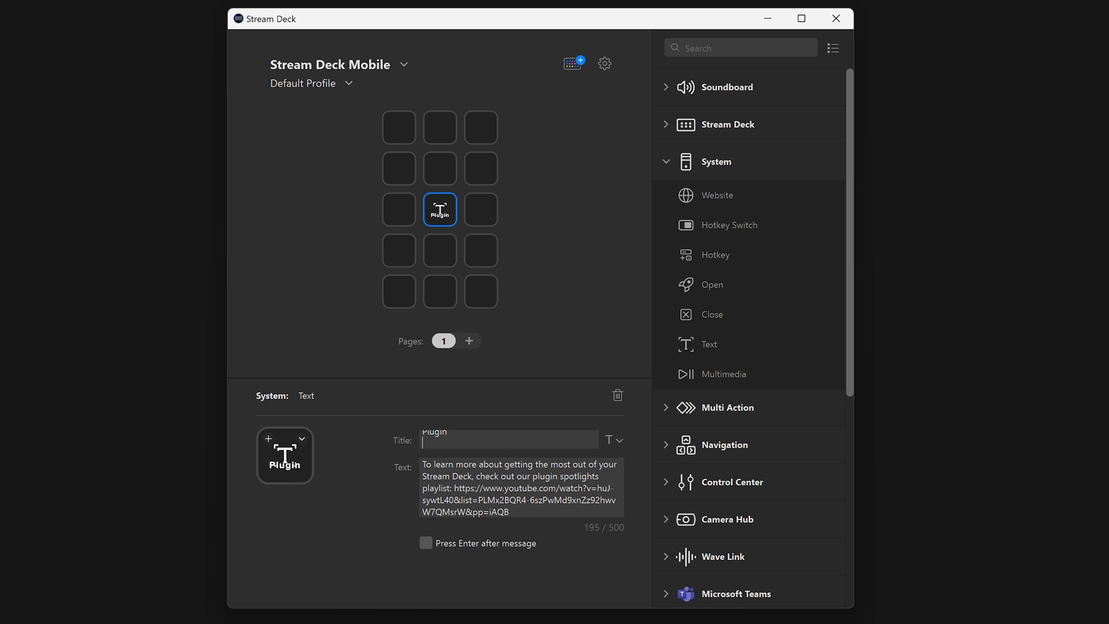
type("Spotlight")
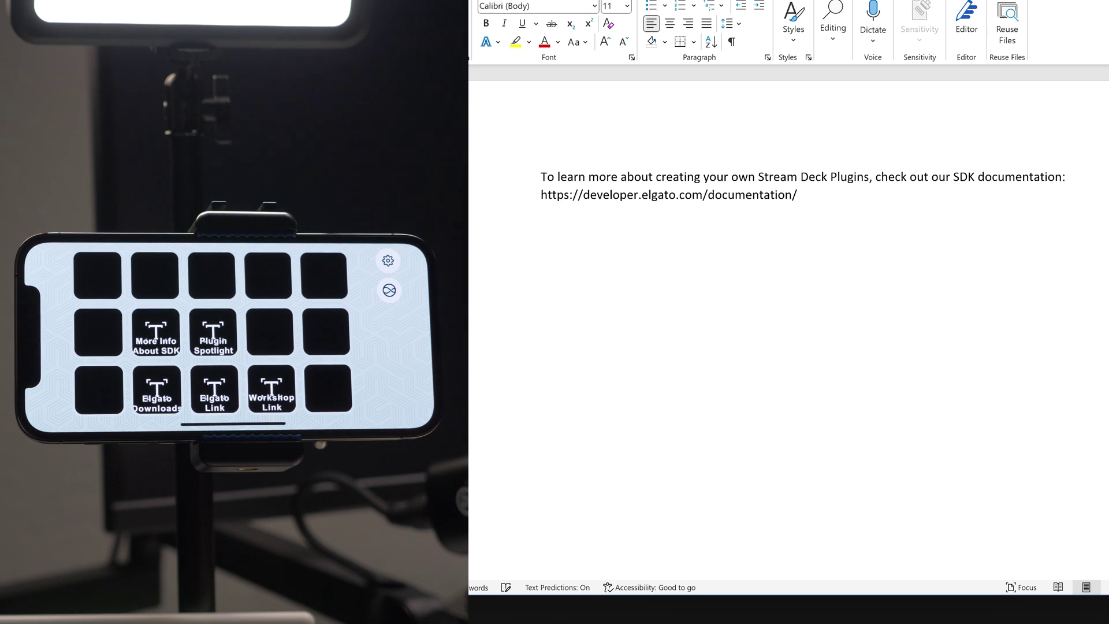
type("To learn more about getting the most out of your Stream Deck, check out our plugin spotlights playlist: https://www.youtube.com/watch?v=huJ-sywtL40&list=PLMx2BQR4-6szPwMd9xnZz92hwvW7QMsrW&pp=iAQB ")
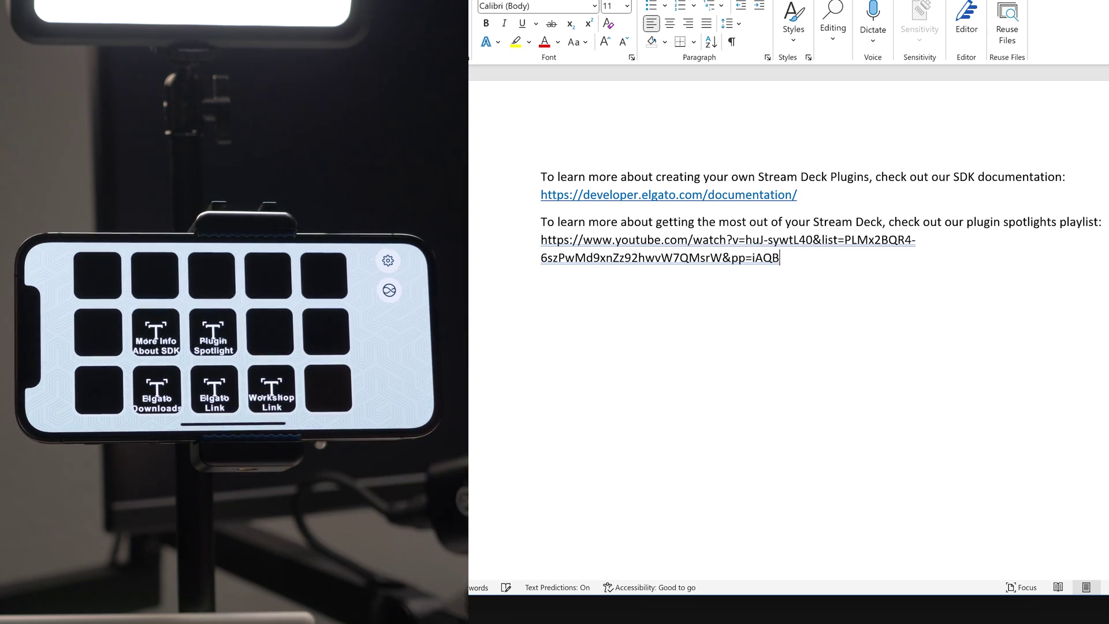
type("Elgato.com/downloads ")
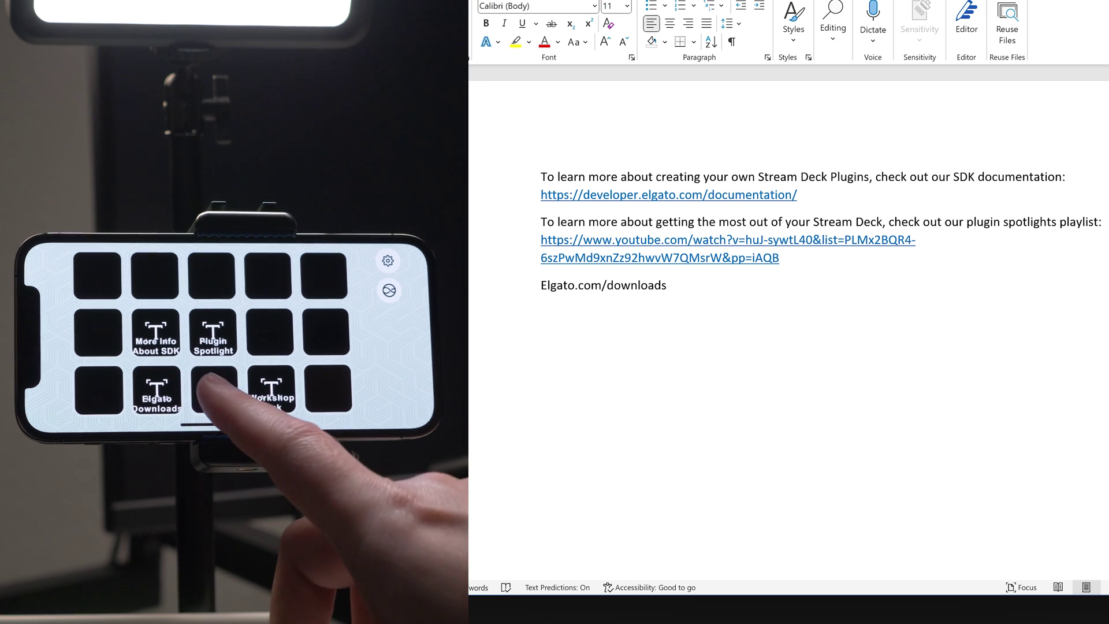
type("Youtube.com/elgato ")
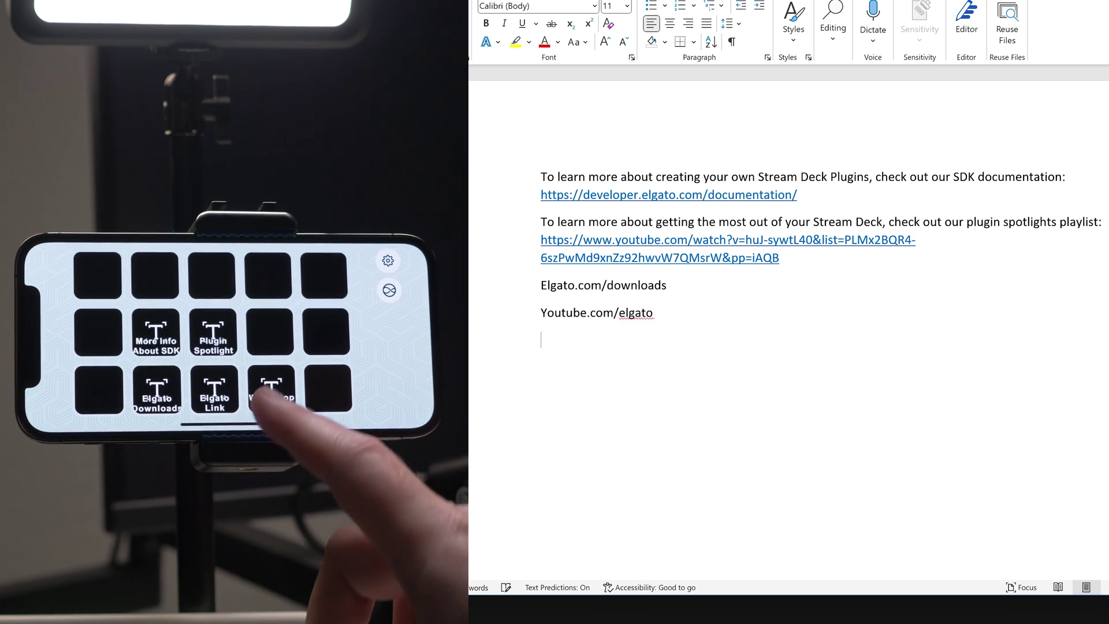
type("Youtube.com/elgatoworkshop")
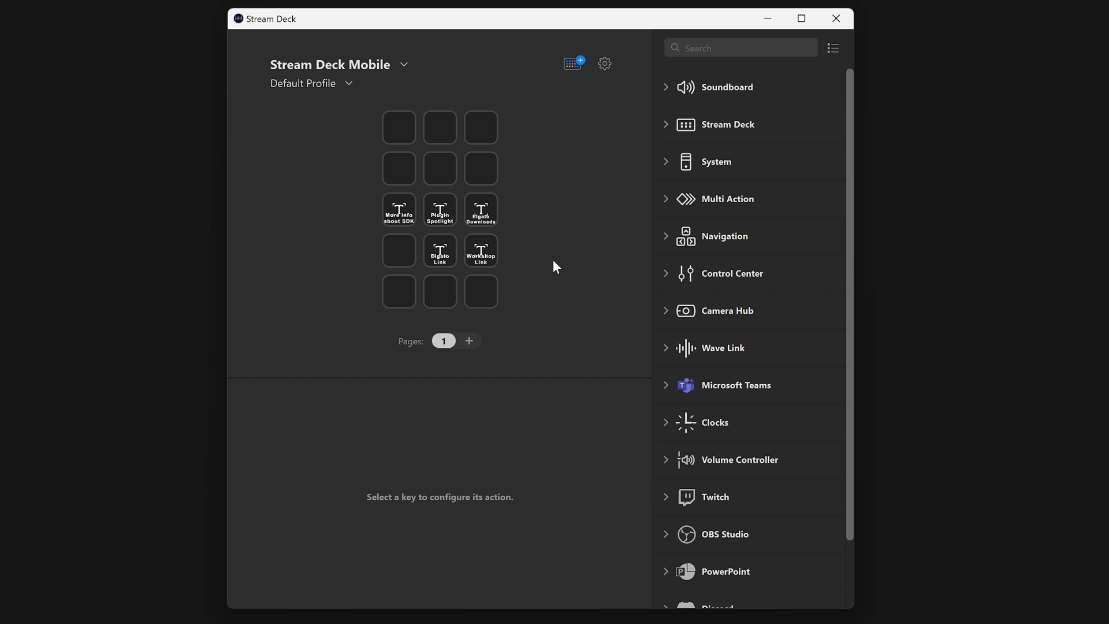
Turn Plugin Spotlight into a folder and move More info about SDK and Elgato Downloads into it
right_click(487, 142)
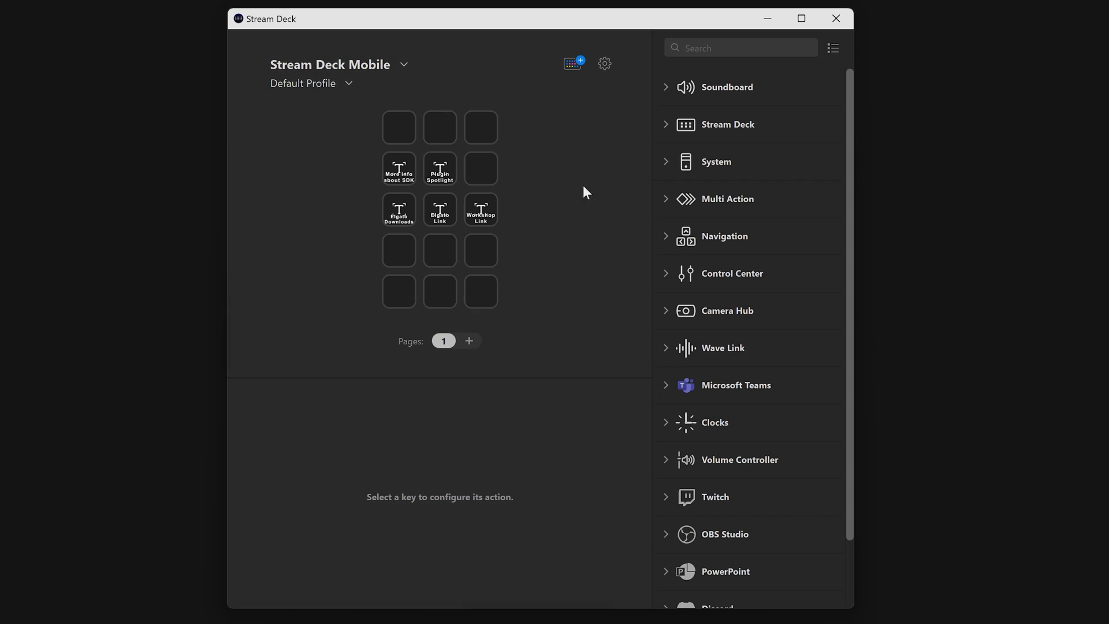
right_click(442, 175)
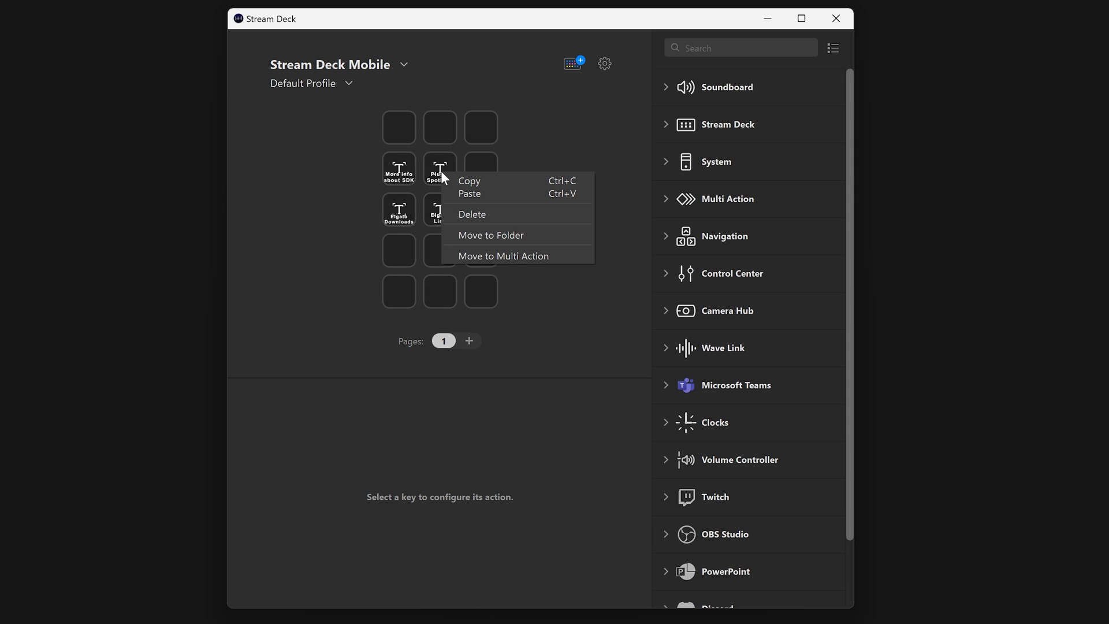
left_click(507, 232)
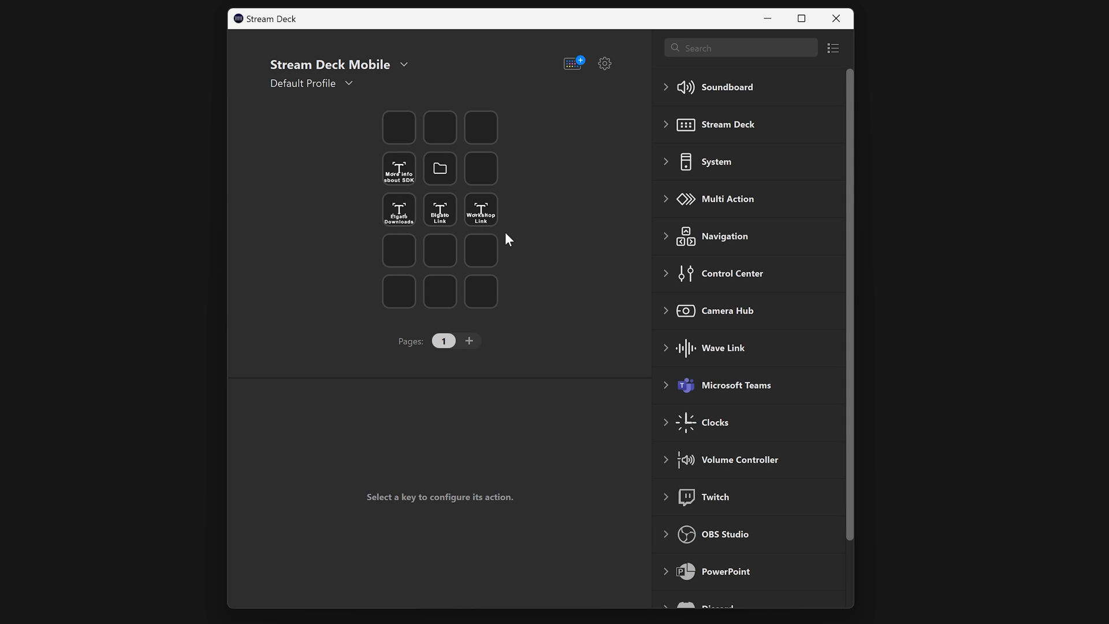
left_click_drag(396, 171, 483, 136)
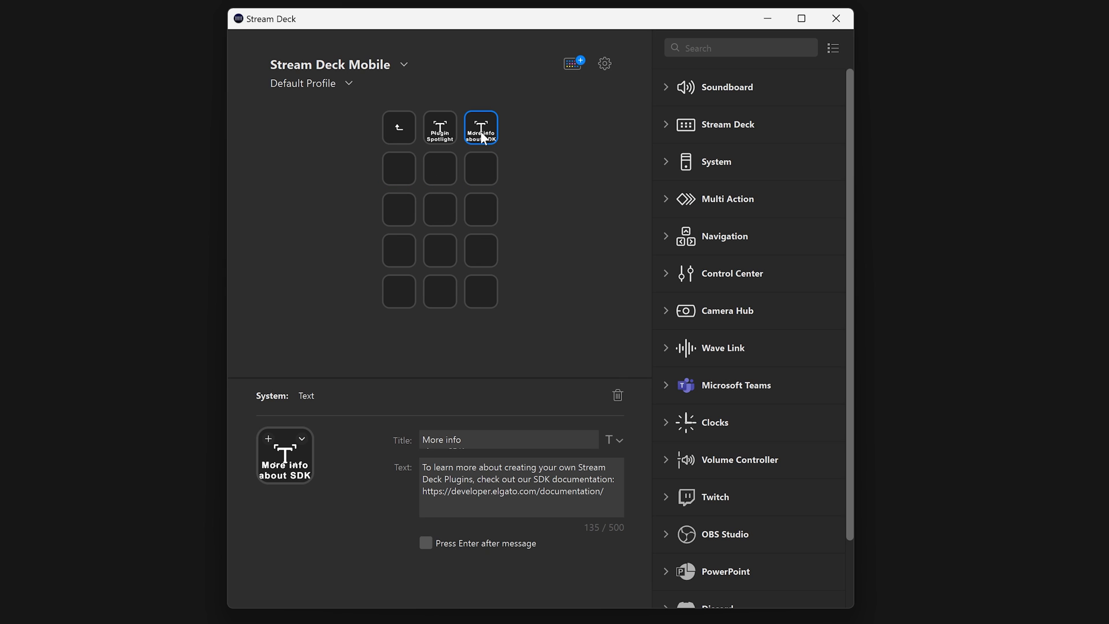
left_click(404, 134)
mouse_move(398, 211)
left_mouse_down()
mouse_move(446, 167)
mouse_move(411, 195)
left_mouse_up()
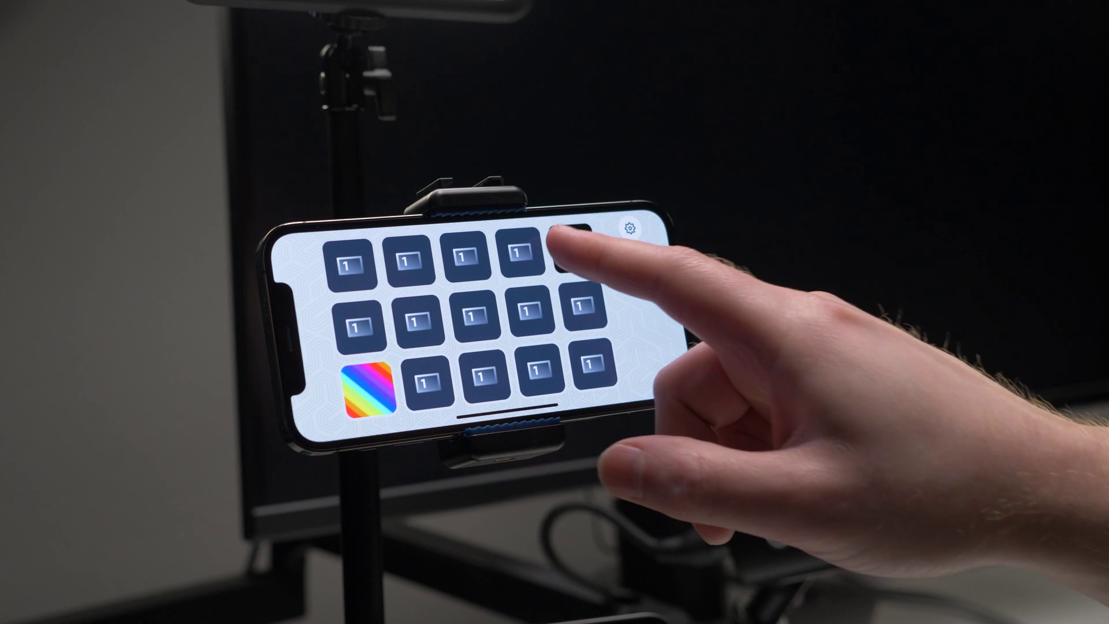
On the phone, open the folder and drill into the nested orange, green and purple key folders
left_click(569, 246)
left_click(572, 247)
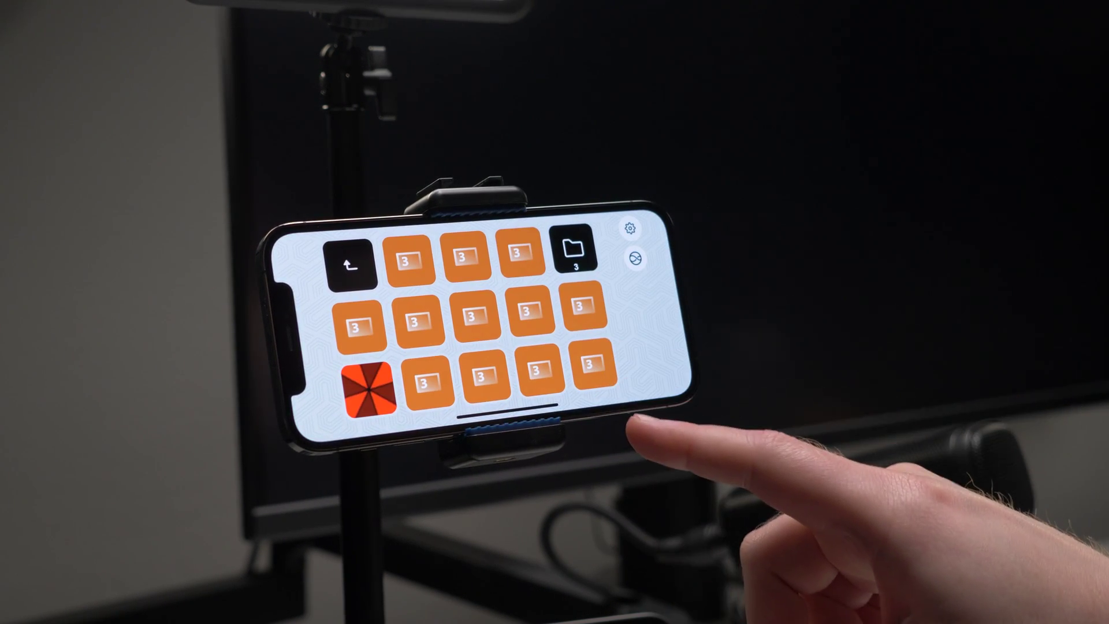
left_click(575, 247)
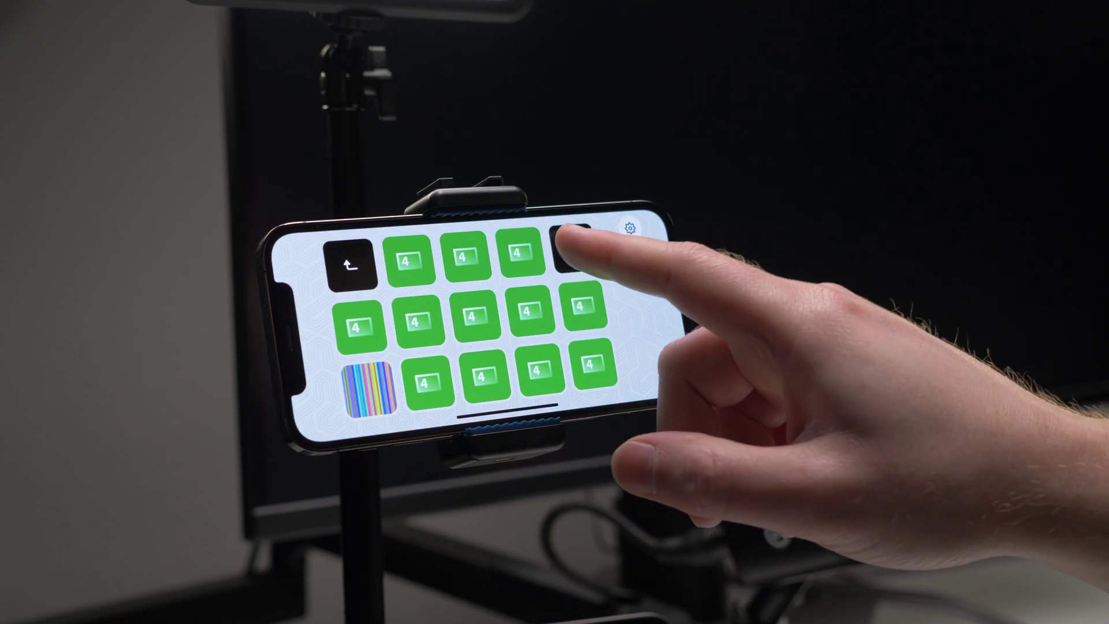
left_click(572, 247)
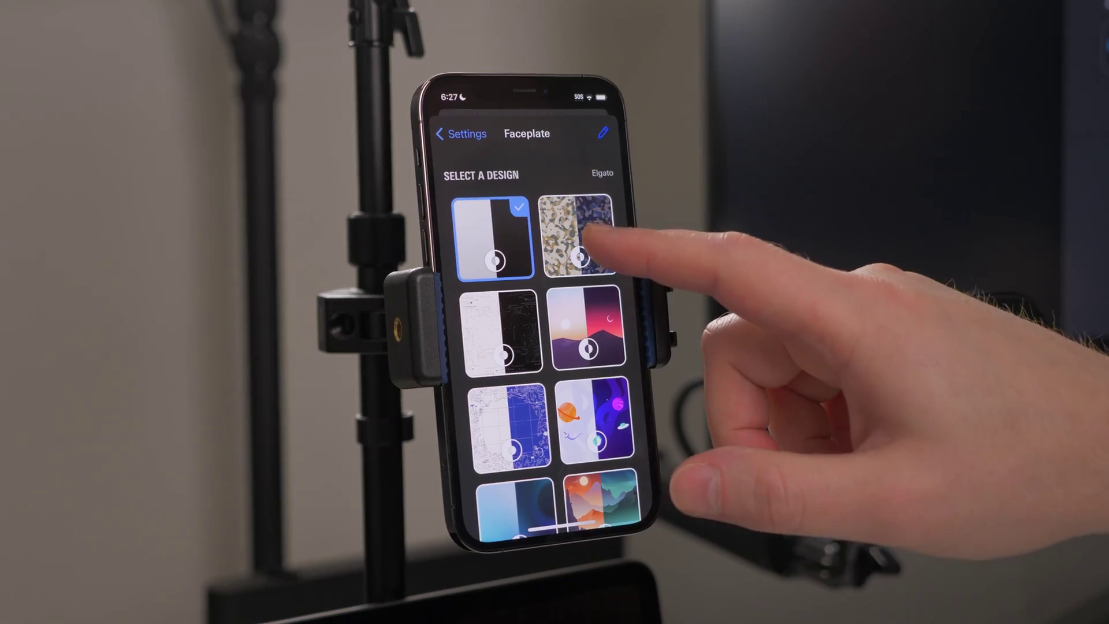
Preview the Camouflage and Lagoon faceplates, then reopen Faceplate settings and apply Camouflage
left_click(577, 234)
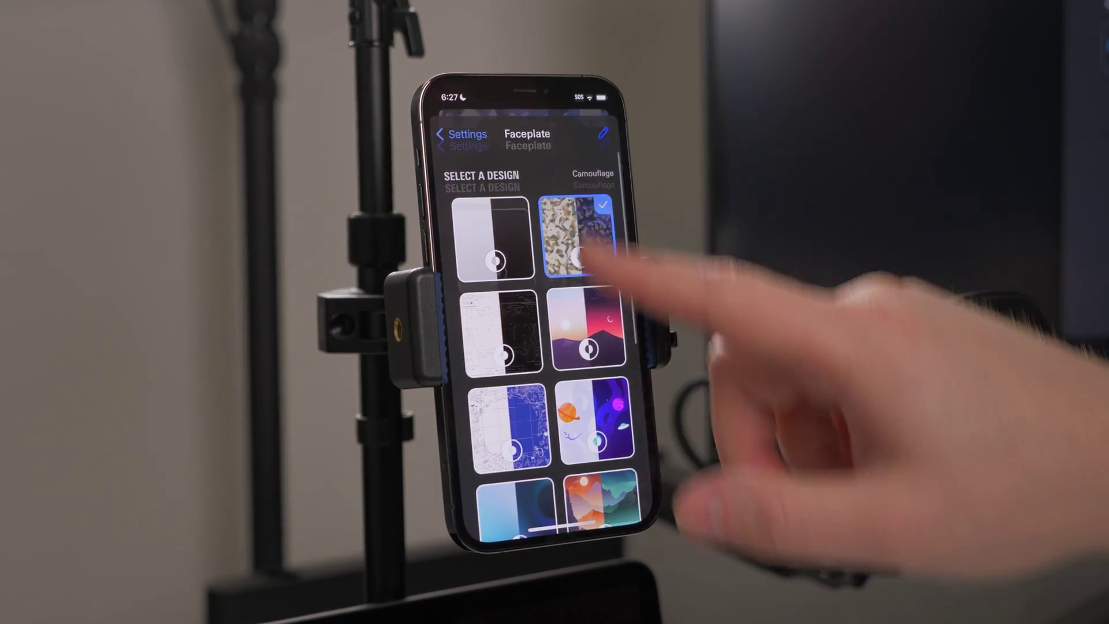
left_click_drag(606, 260, 583, 491)
left_click(500, 314)
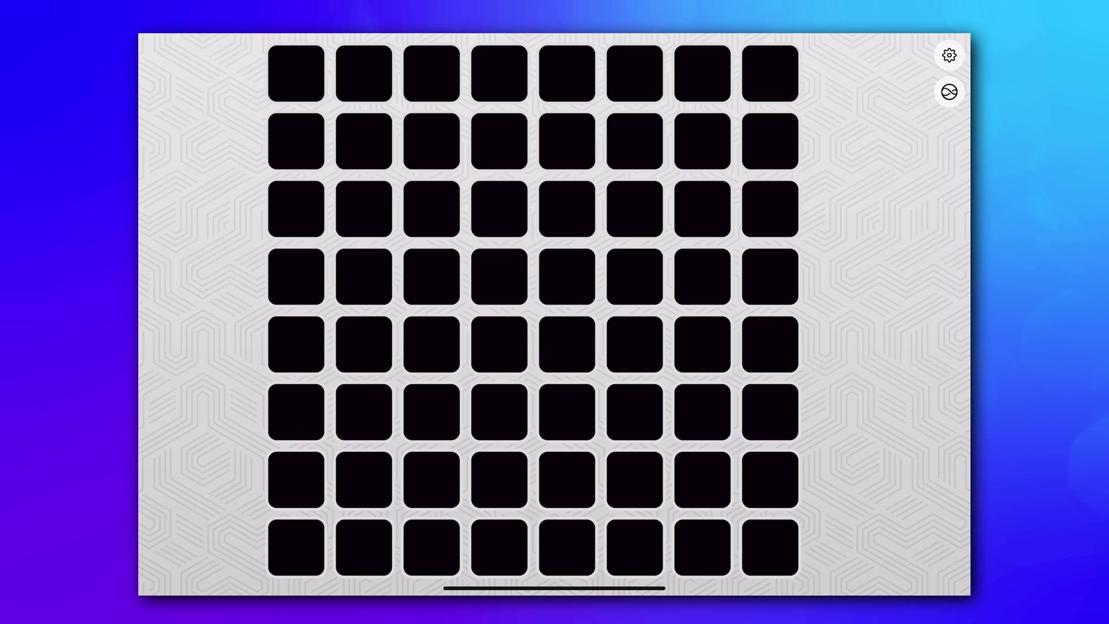
left_click(949, 55)
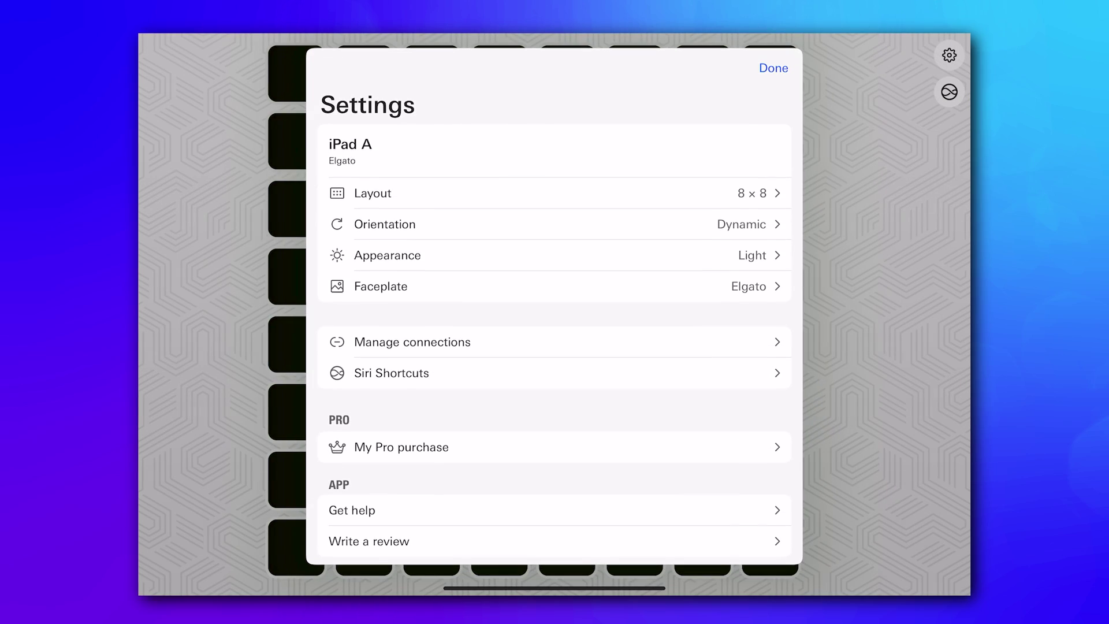
left_click(551, 283)
left_click(459, 178)
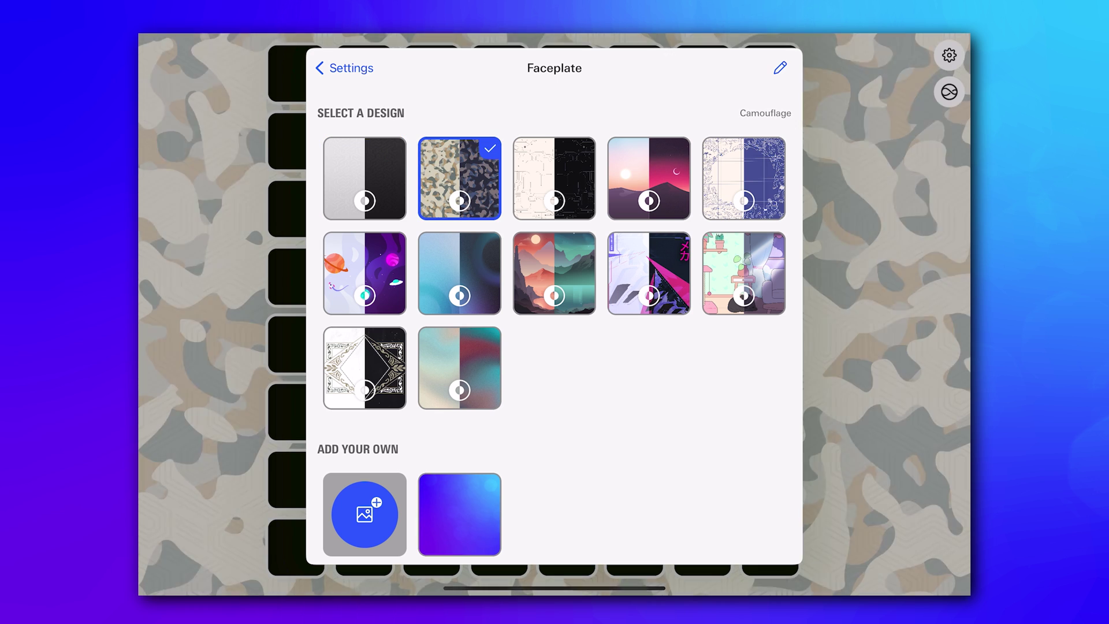
Try the Circuit, Sunset, Map, Galactic, Lagoon, Mecha and Mochi designs, settling on Twilight
left_click(555, 178)
left_click(649, 177)
left_click(743, 178)
left_click(365, 272)
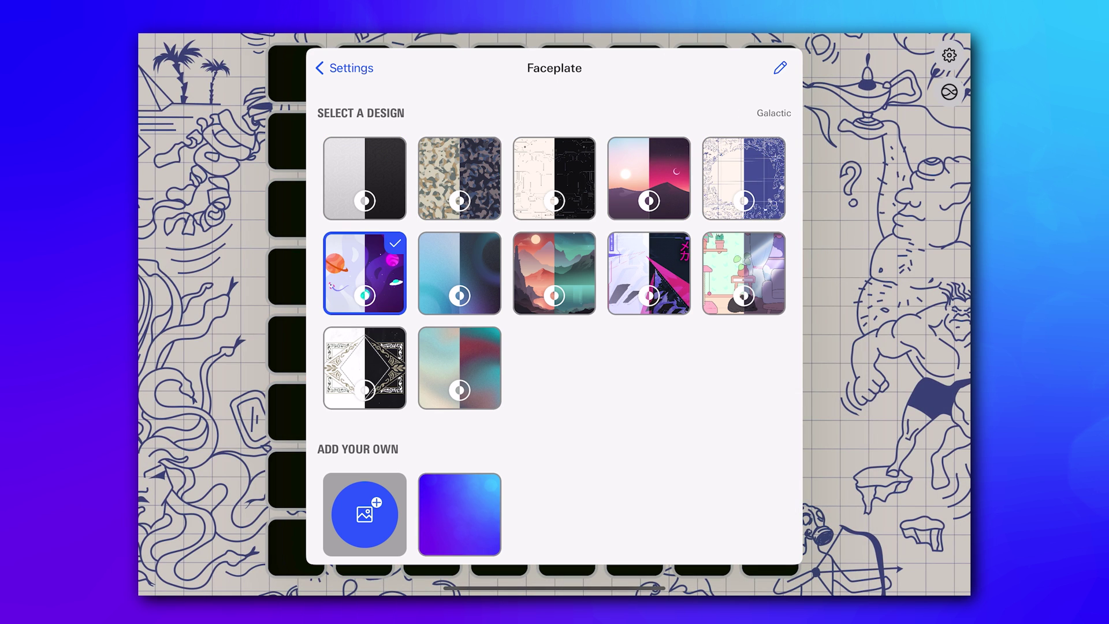
left_click(459, 272)
left_click(554, 273)
left_click(648, 273)
left_click(743, 273)
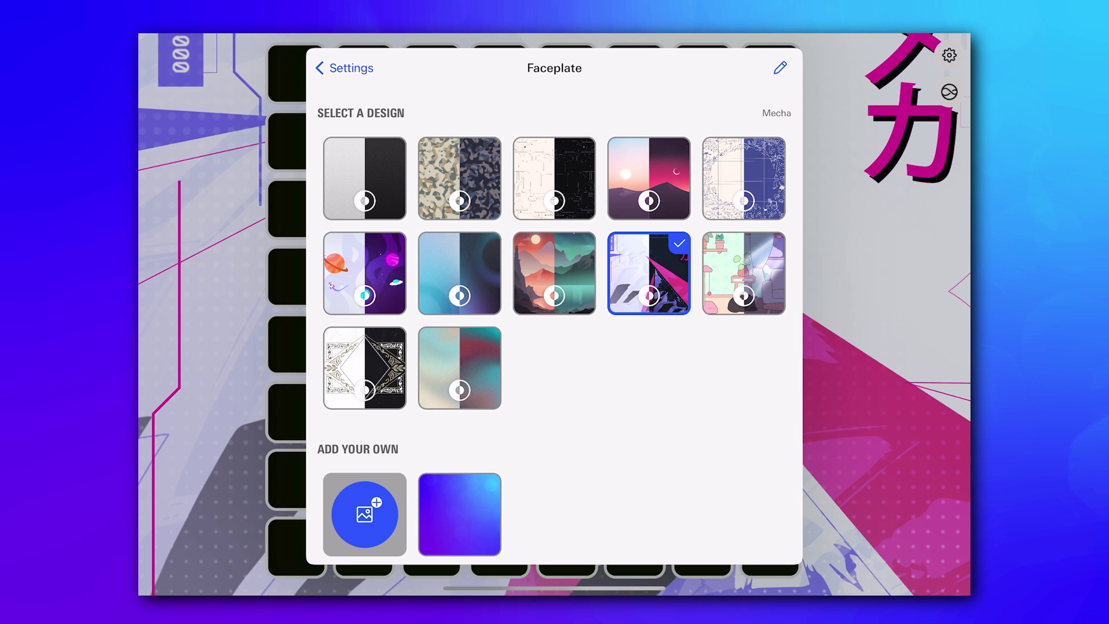
left_click(365, 367)
left_click(459, 367)
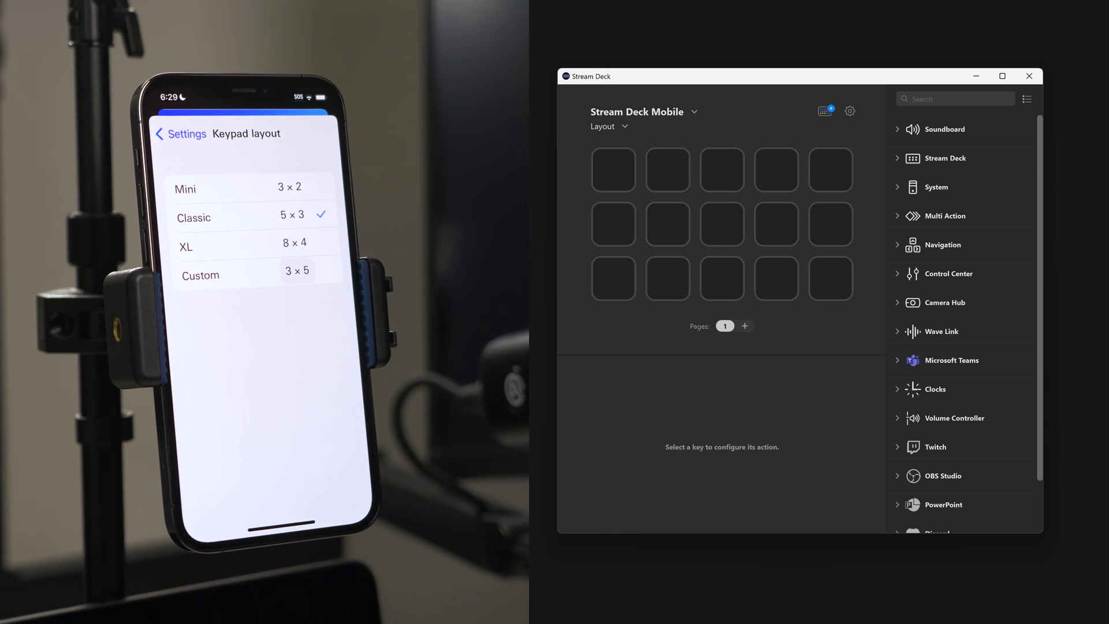
Change the mobile keypad from XL 8 × 4 to a Custom layout with both dimensions at 8
left_click(242, 246)
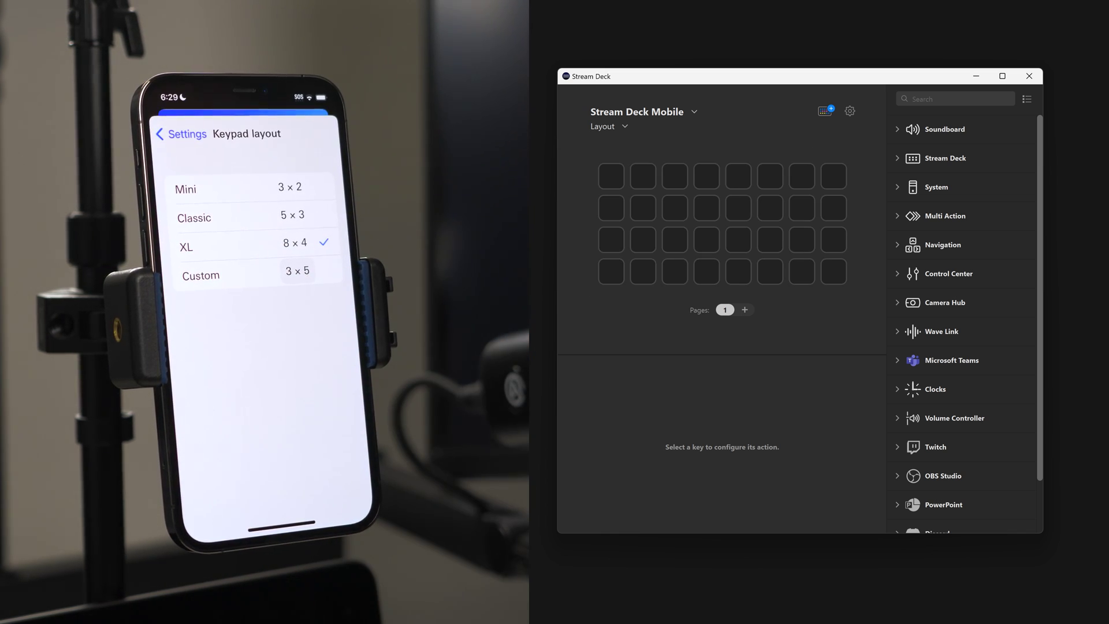
left_click(249, 275)
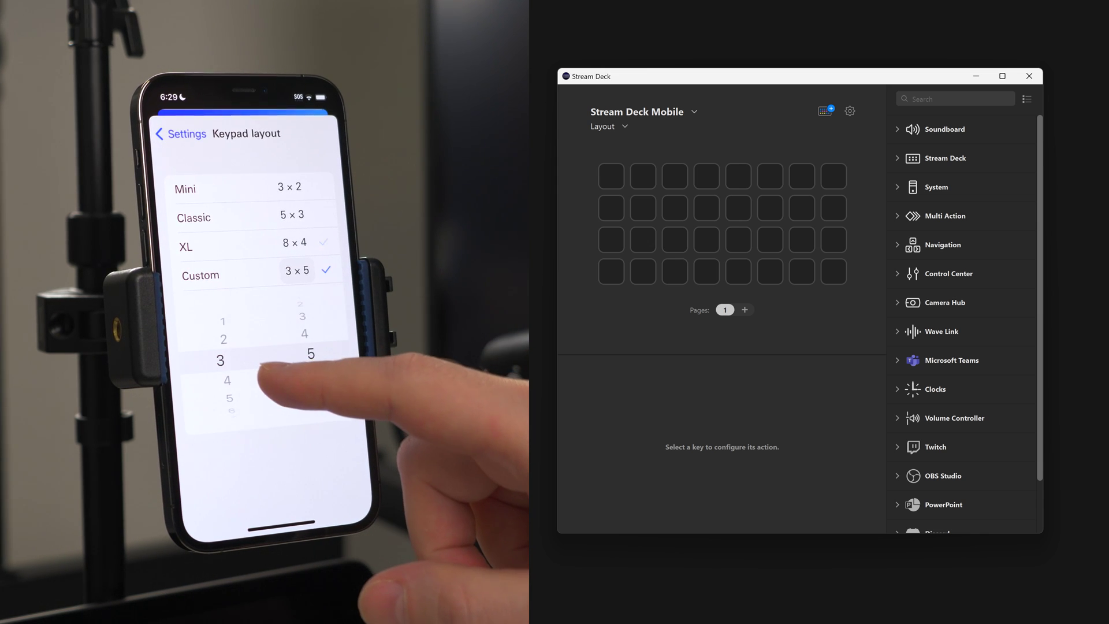
left_click_drag(248, 369, 322, 294)
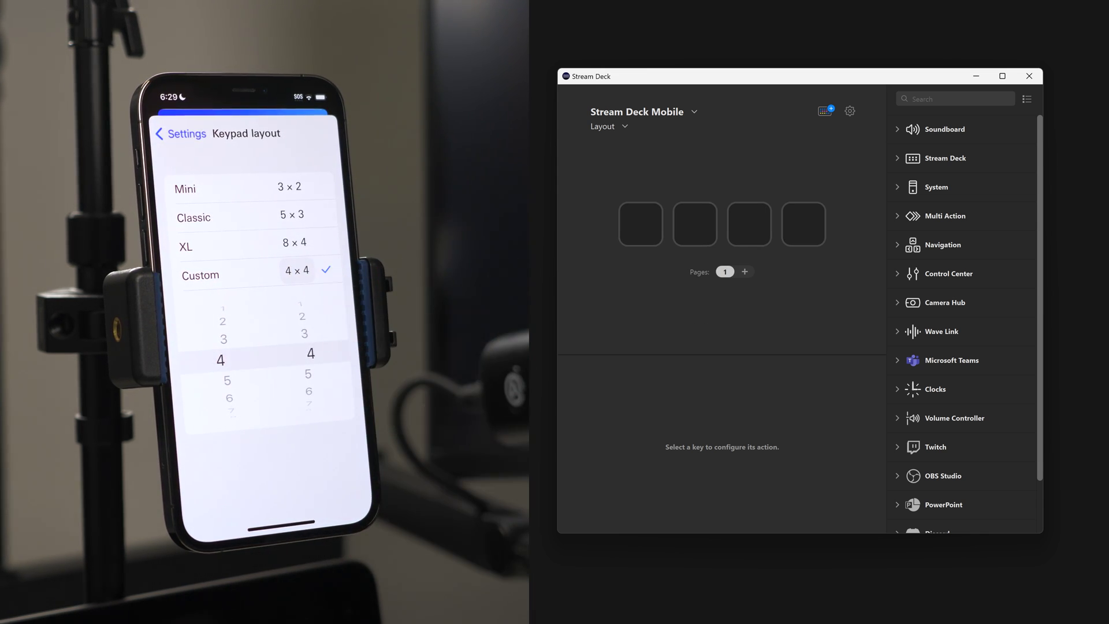
left_click_drag(242, 366, 228, 274)
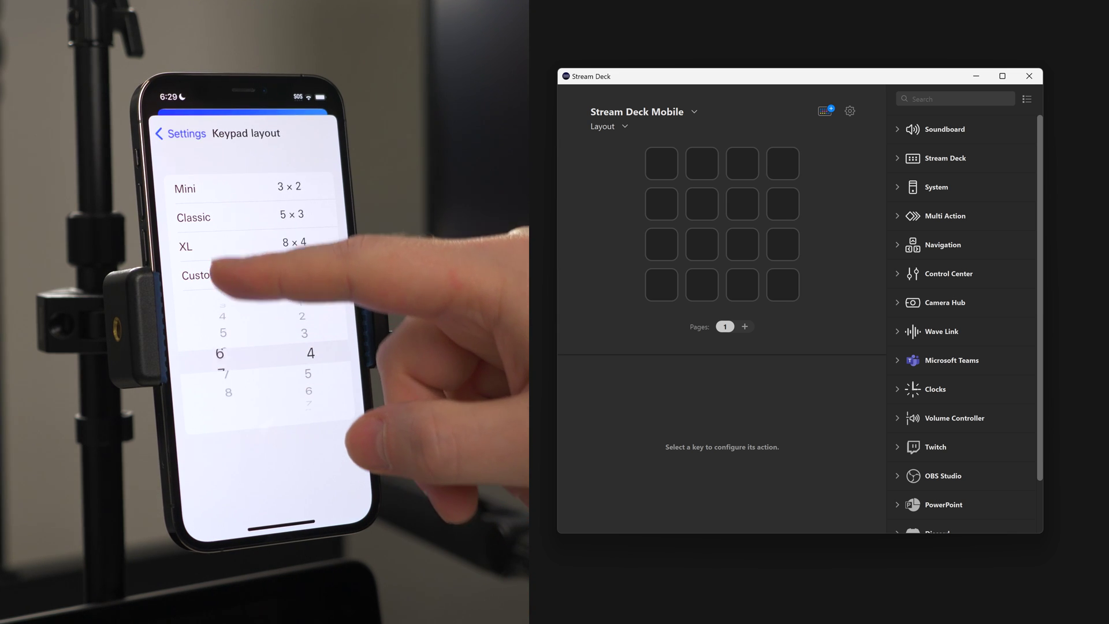
left_click_drag(311, 361, 314, 301)
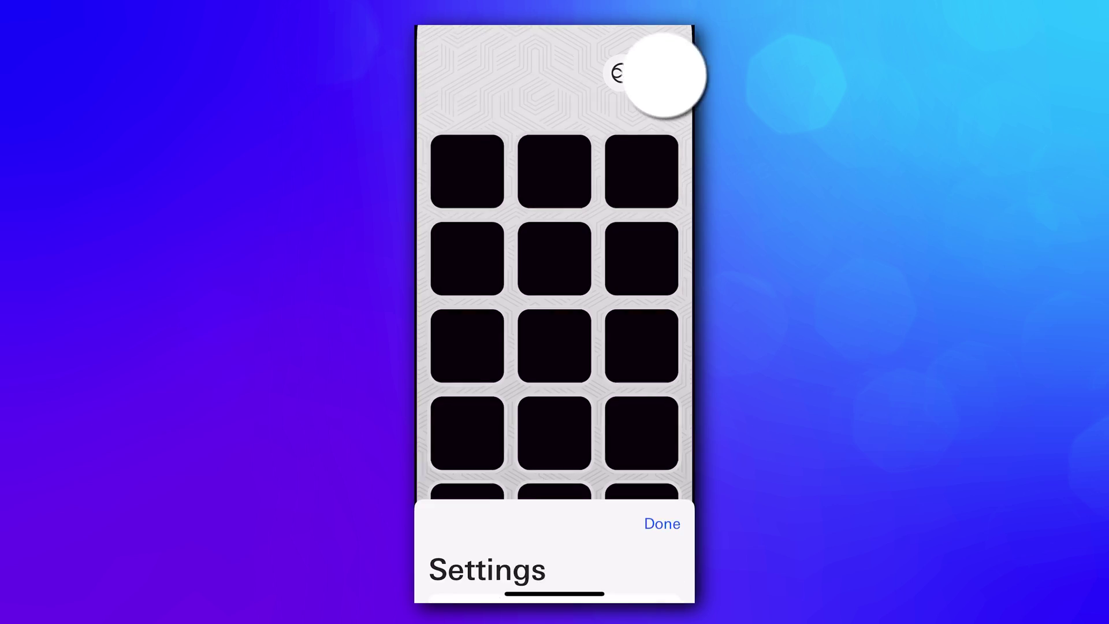
left_click(509, 217)
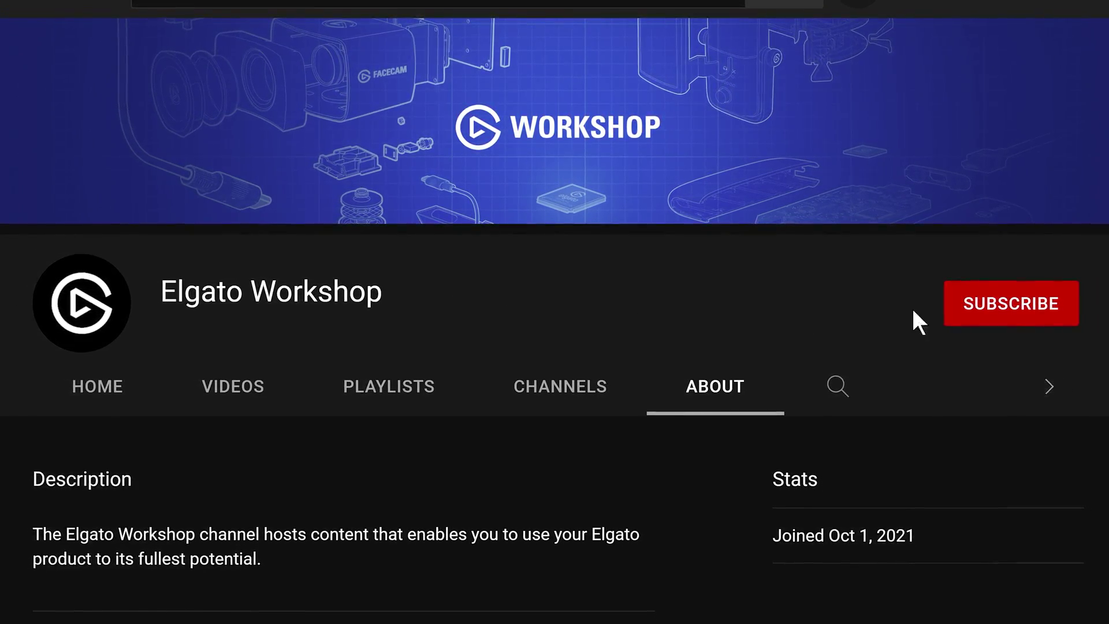
Subscribe to Elgato Workshop using the red SUBSCRIBE button on its channel page
left_click(980, 309)
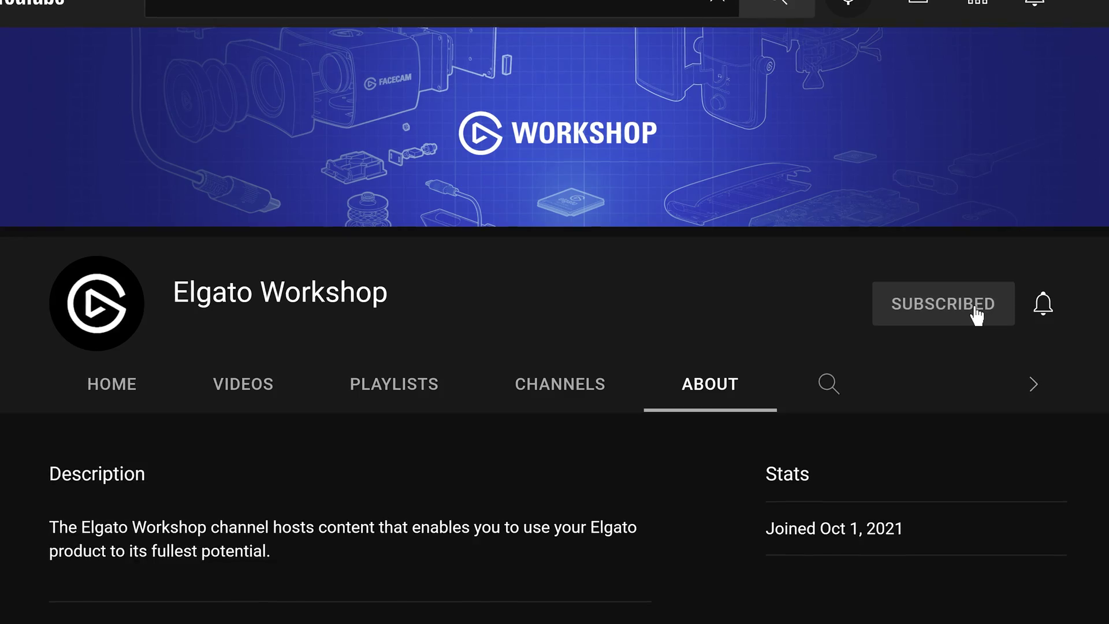